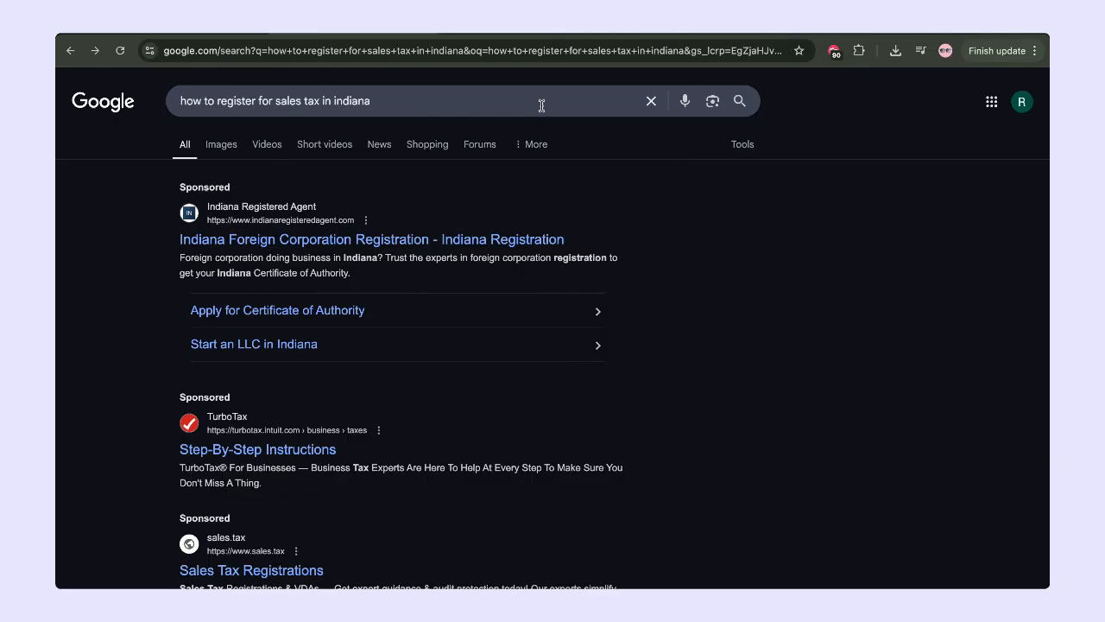
Search Google for how to register for Indiana sales tax and browse to IN.gov's Tax Registration result.
click(542, 105)
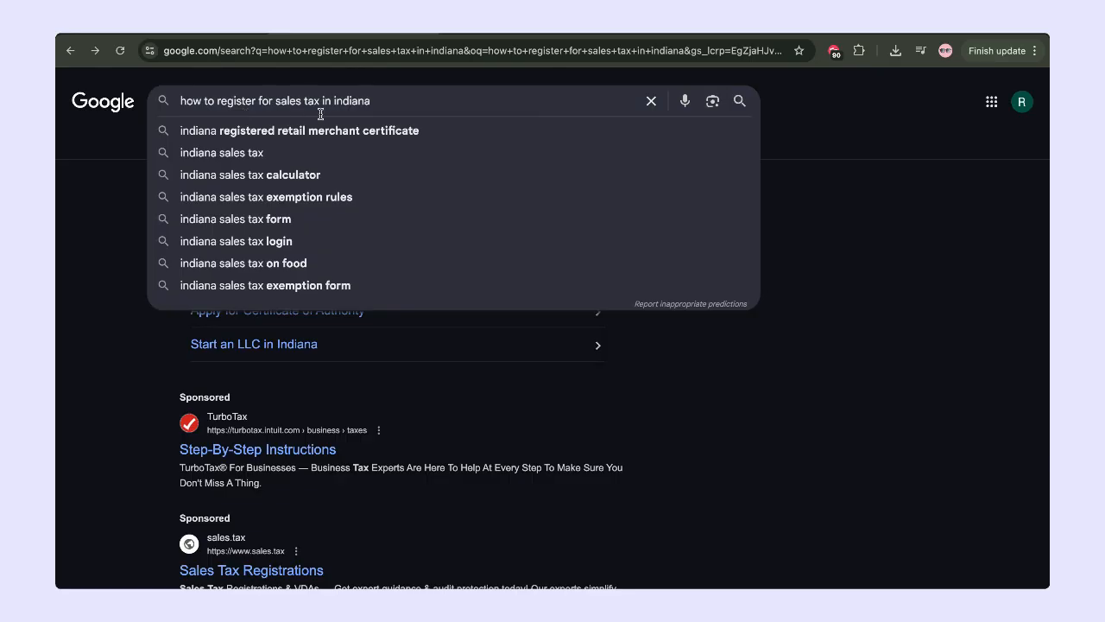
click(821, 321)
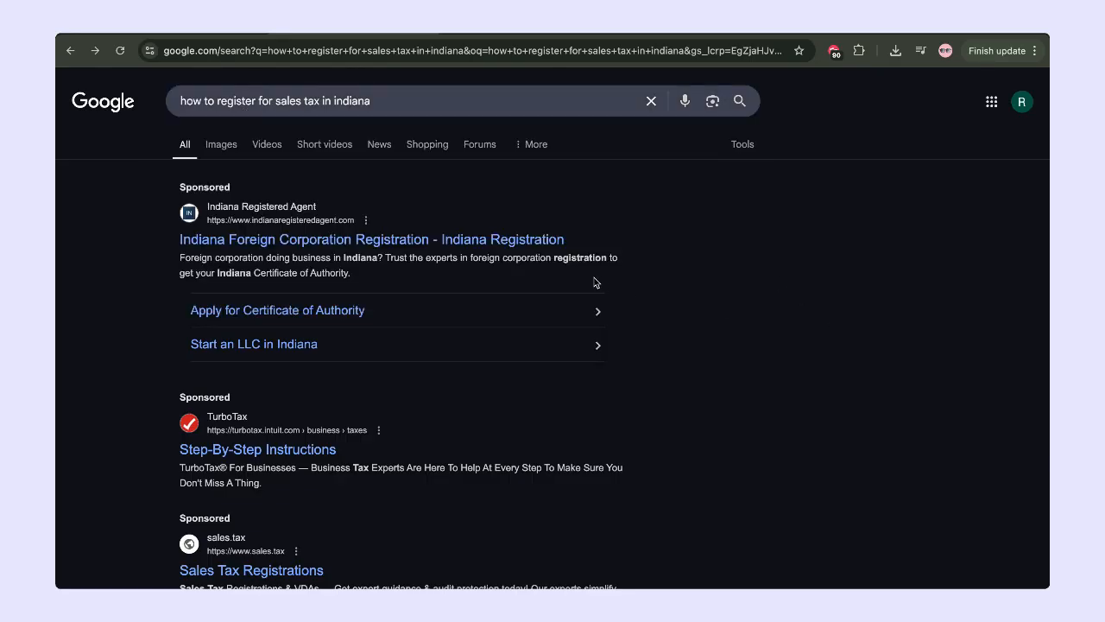
scroll(594, 282, down, 3)
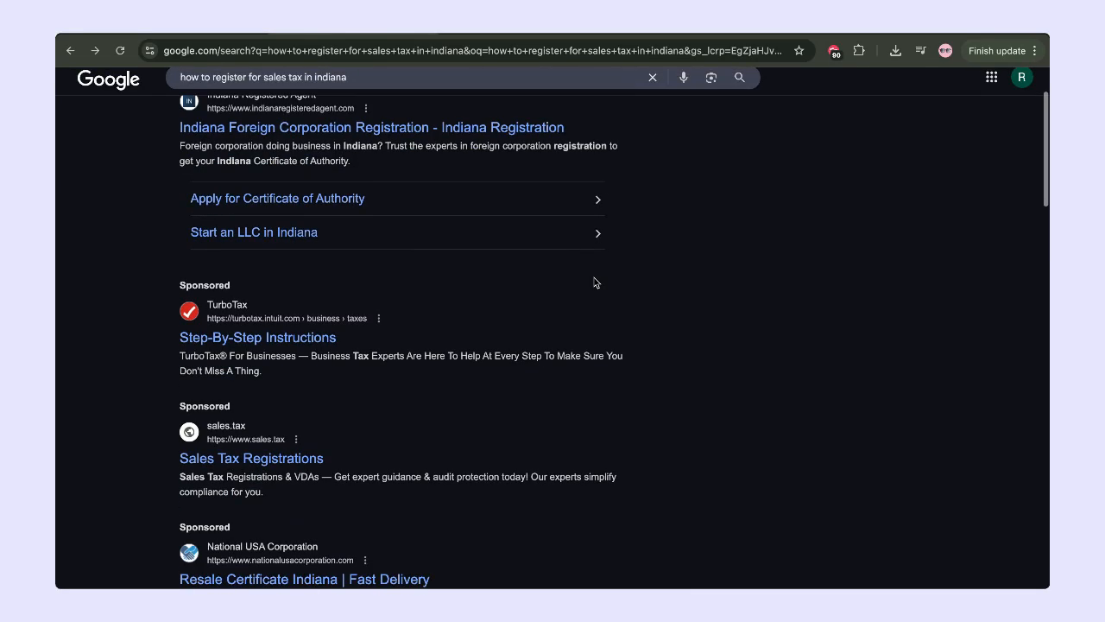
scroll(594, 282, down, 2)
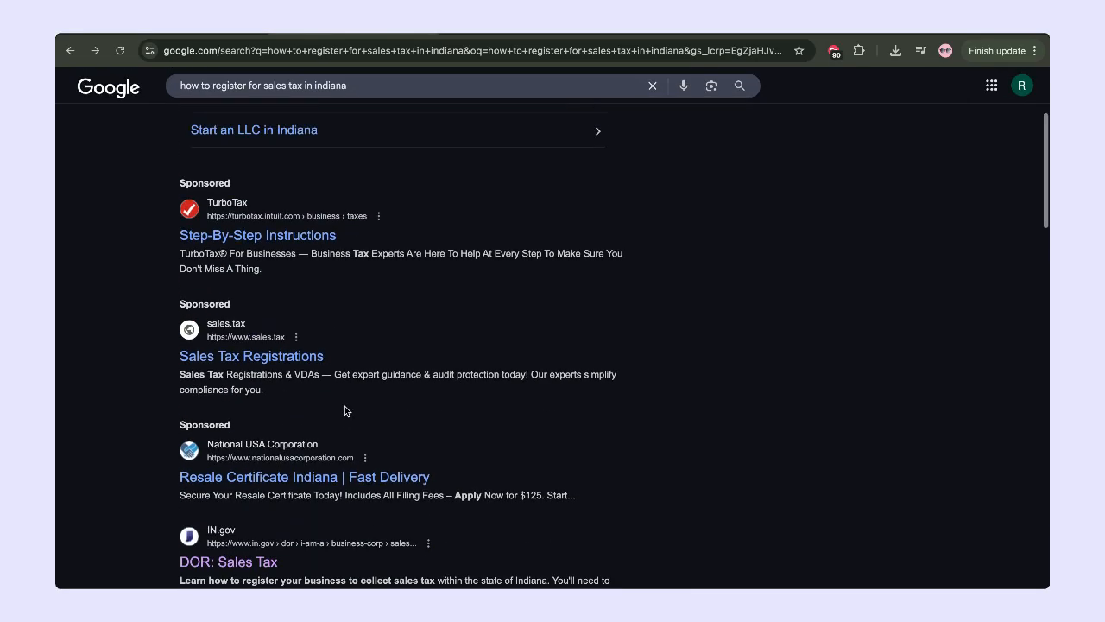
scroll(344, 411, up, 5)
scroll(345, 410, down, 8)
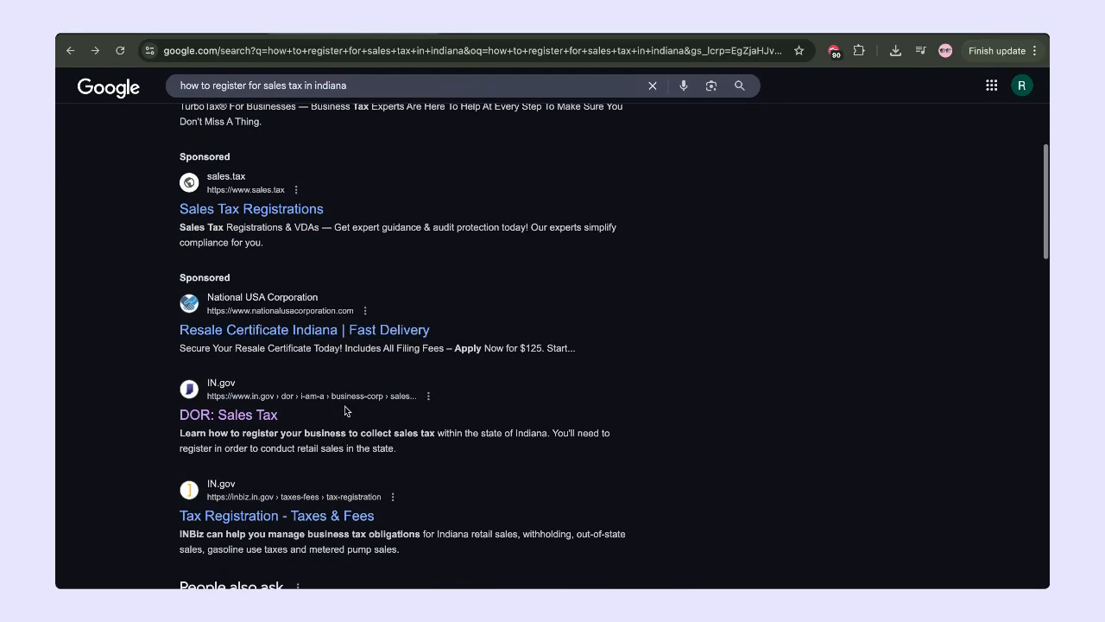
scroll(344, 411, down, 2)
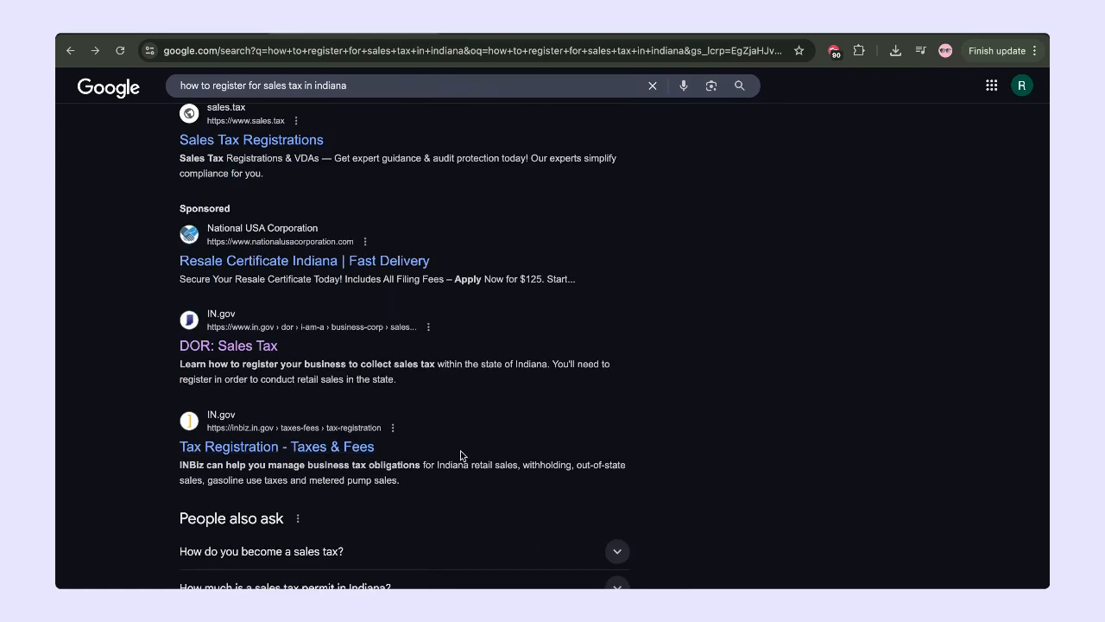
scroll(238, 480, up, 10)
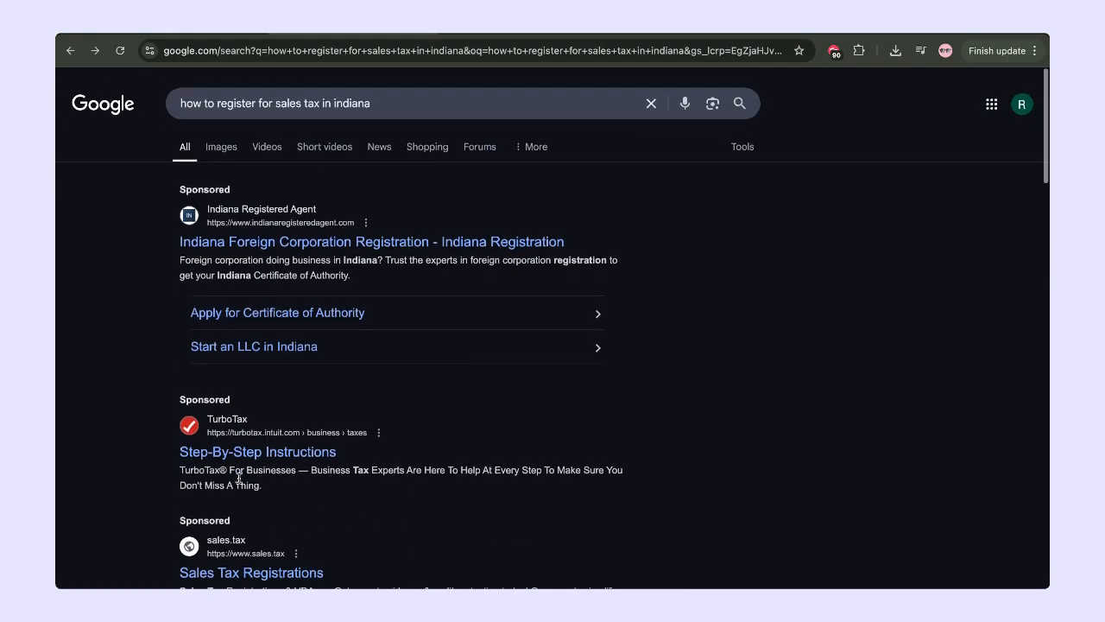
scroll(239, 480, down, 5)
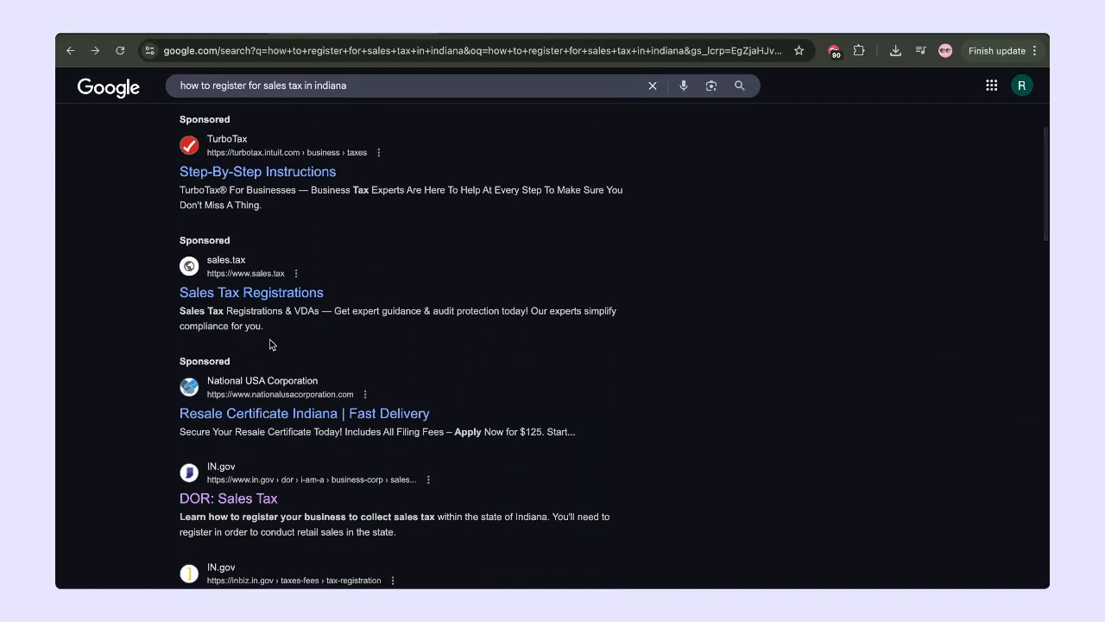
scroll(270, 343, down, 3)
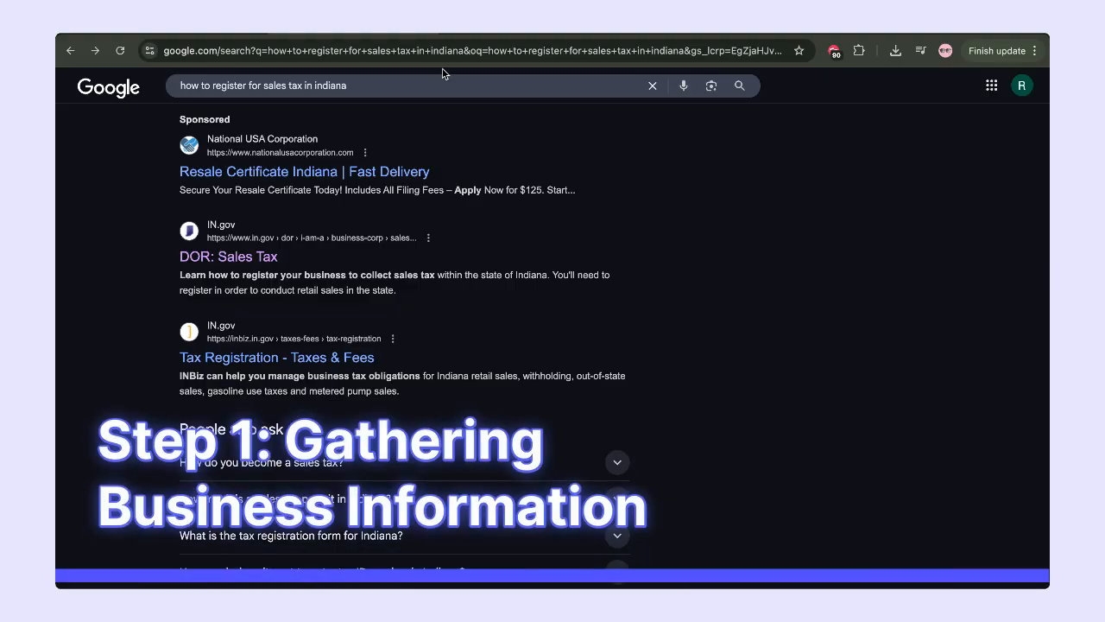
click(501, 30)
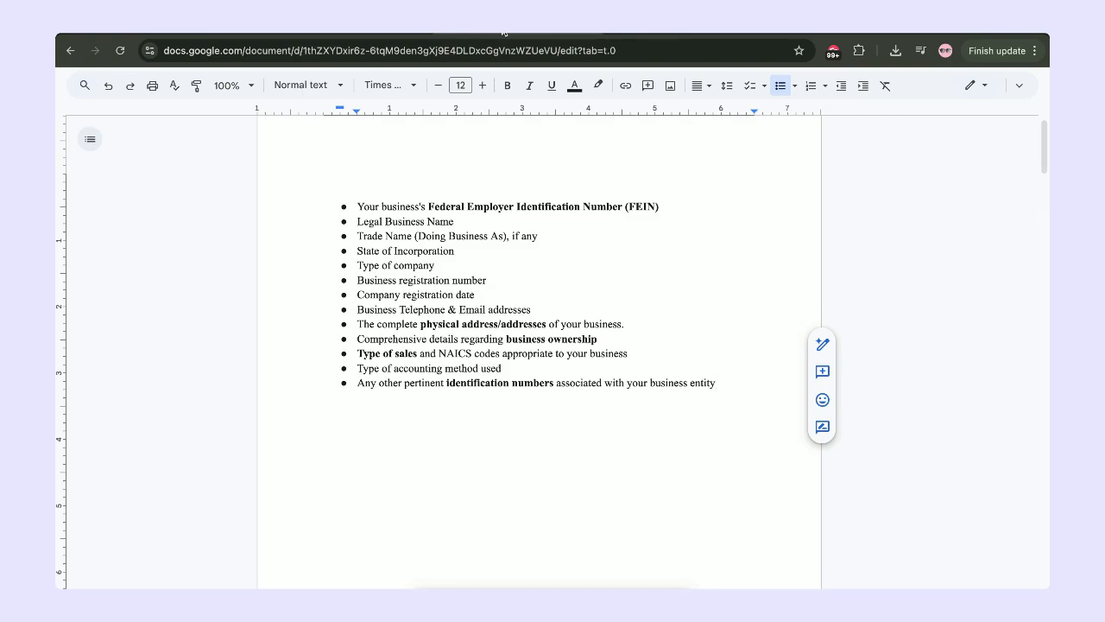
Review the 13-item business details checklist in Google Docs, then return to the search results.
key(Up)
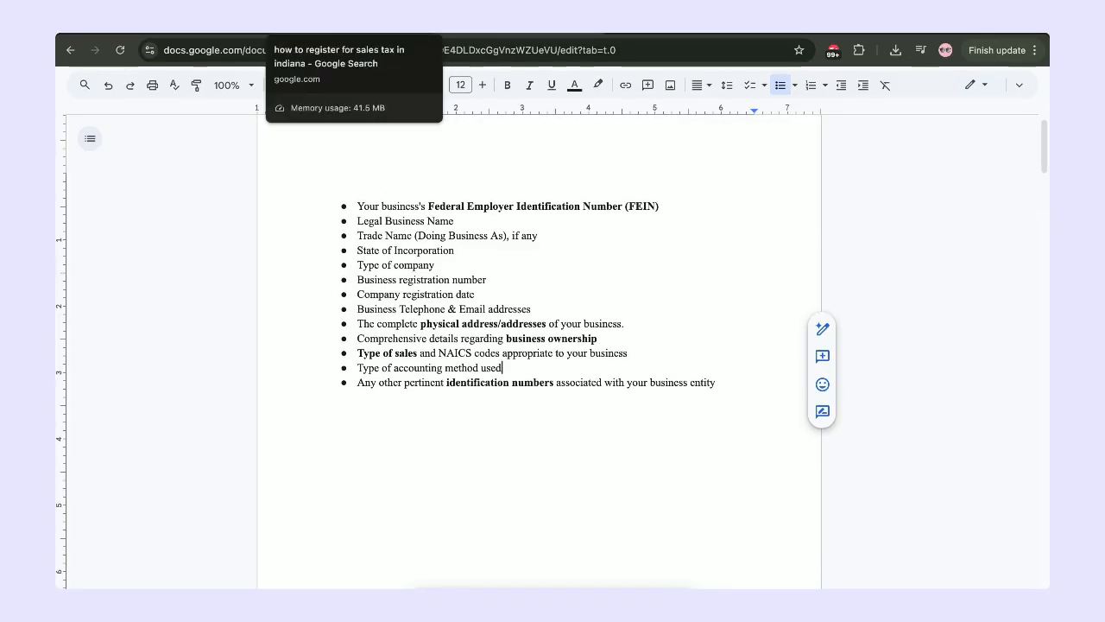
click(363, 25)
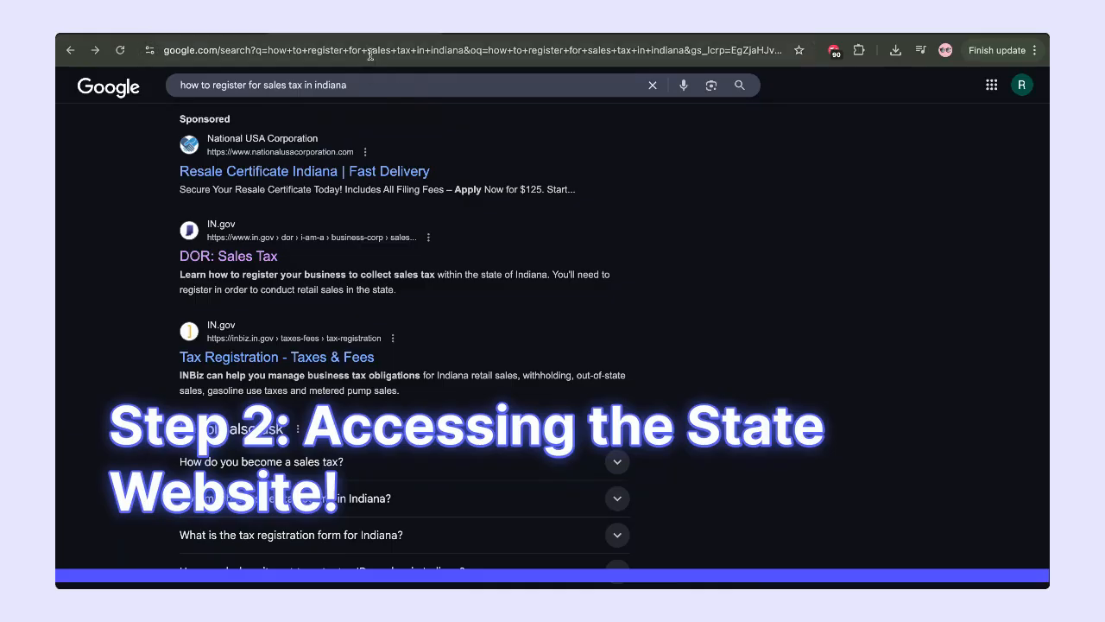
Go to inbiz.in.gov by accepting the address bar autocomplete for 'in'.
click(371, 54)
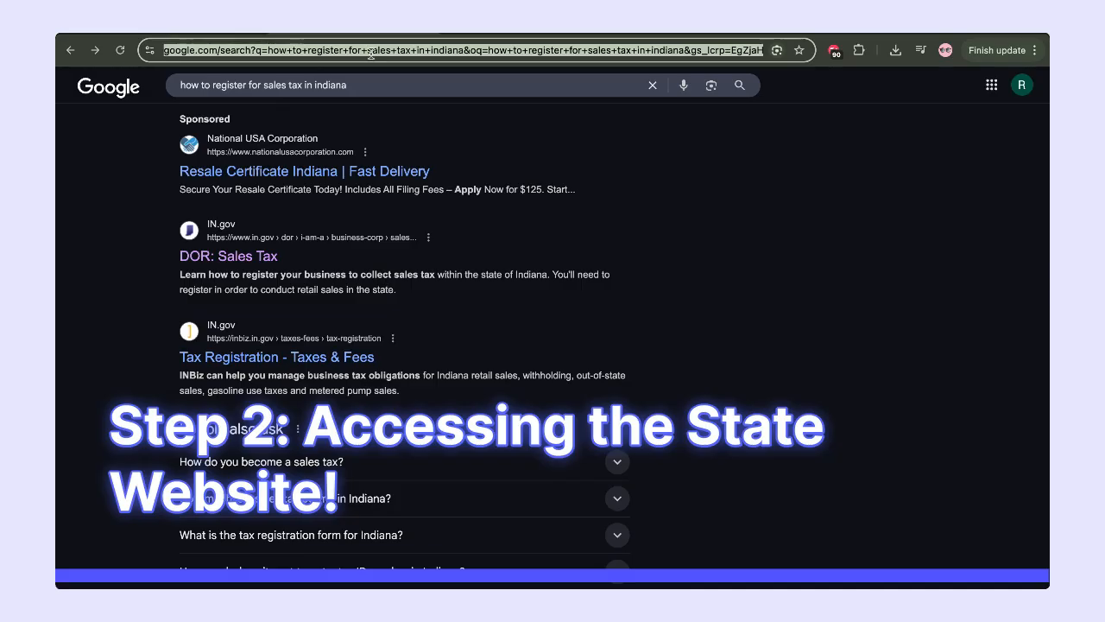
text(in)
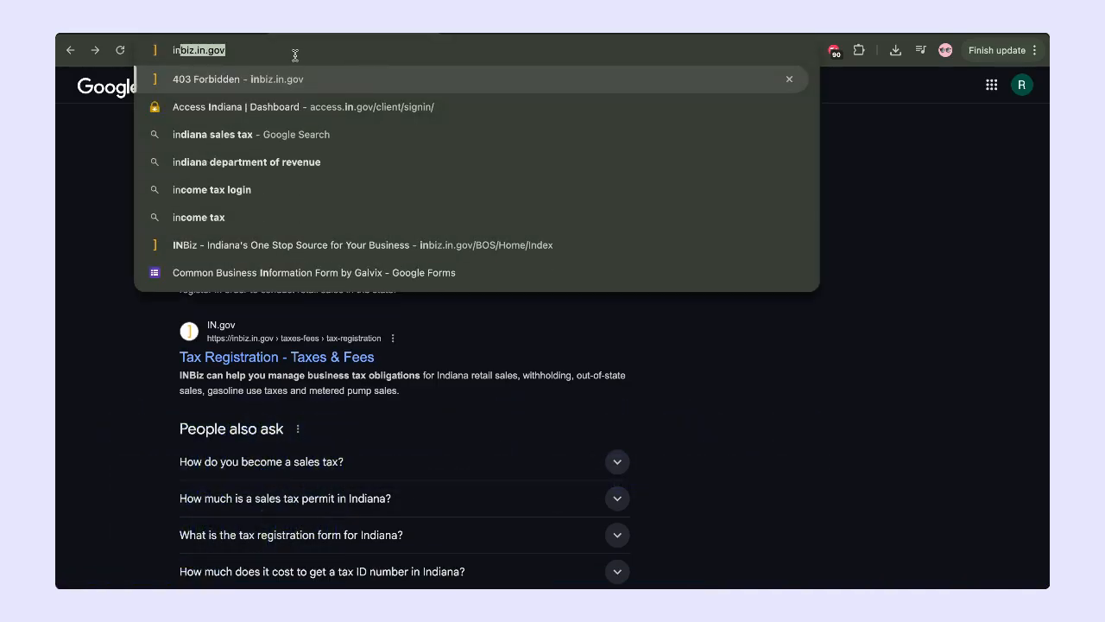
key(Right)
key(Return)
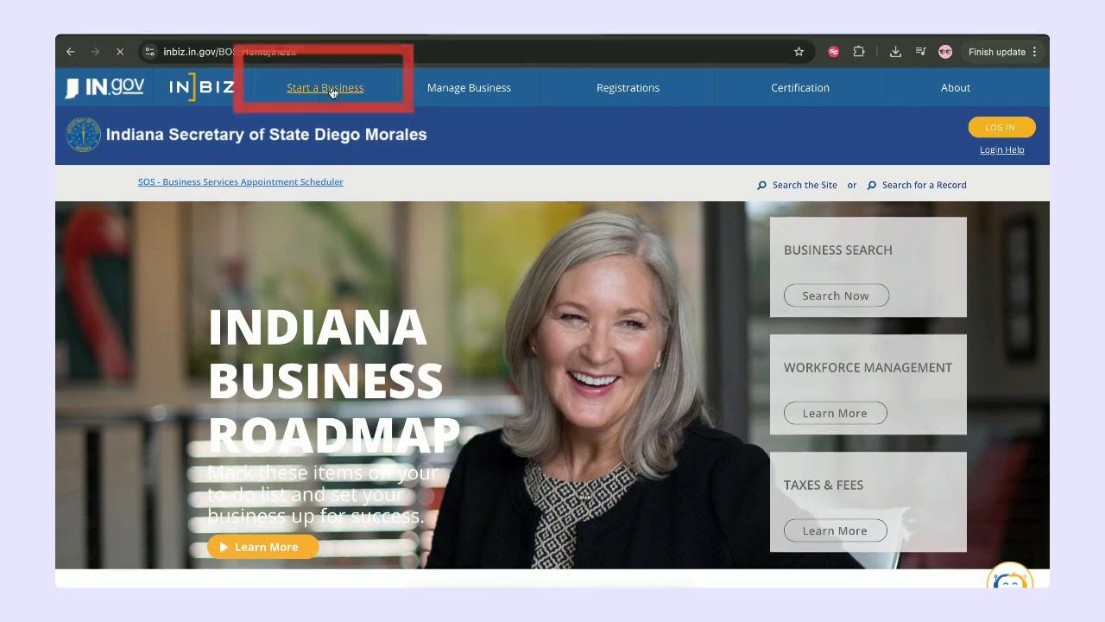
From Start a Business, reach the Access Indiana login and continue with the prefilled account email.
click(324, 86)
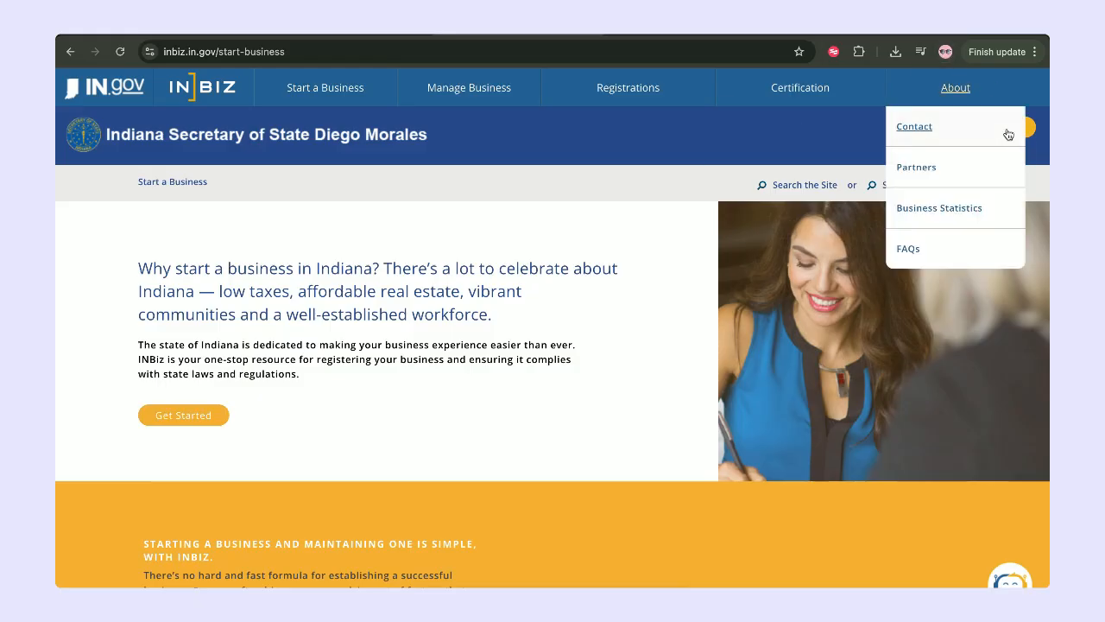
click(1017, 129)
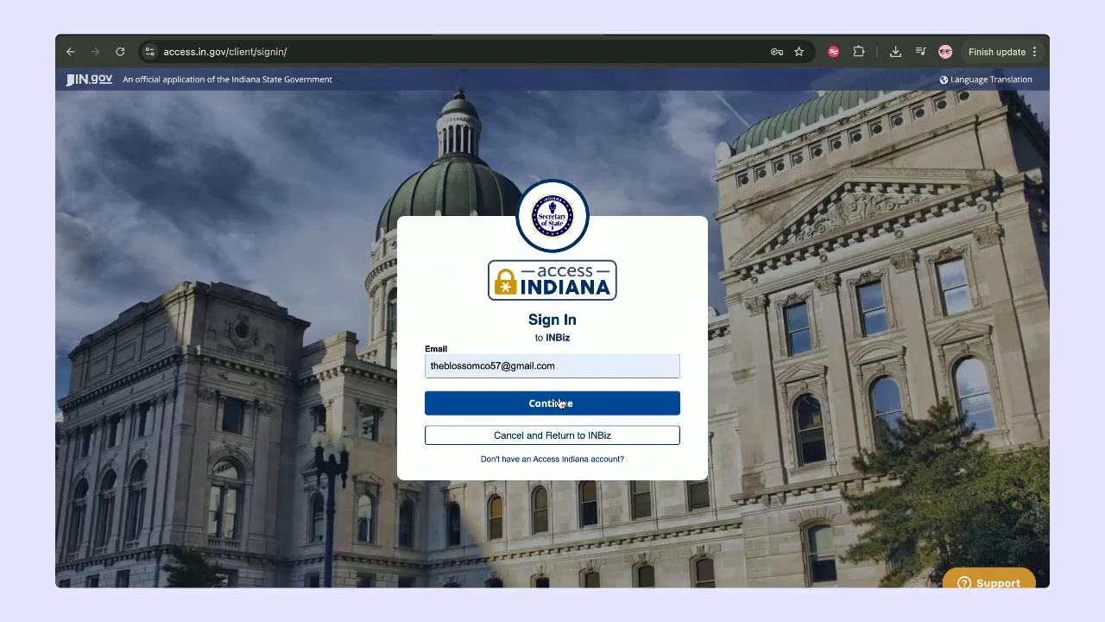
click(561, 404)
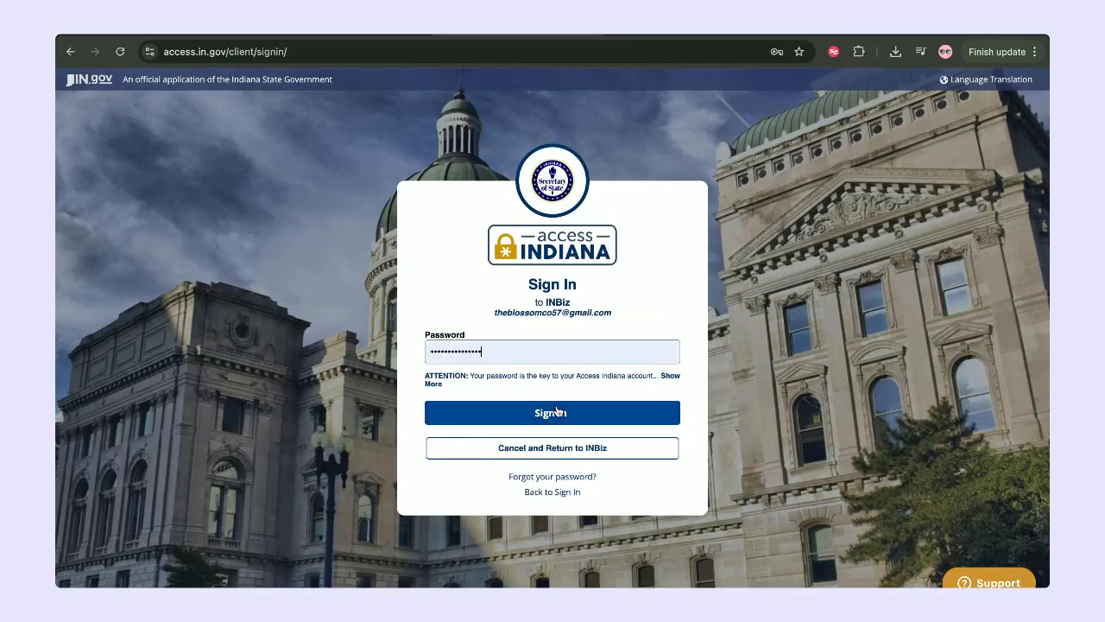
Sign in to InBiz and choose START A NEW BUSINESS from the dashboard.
click(557, 412)
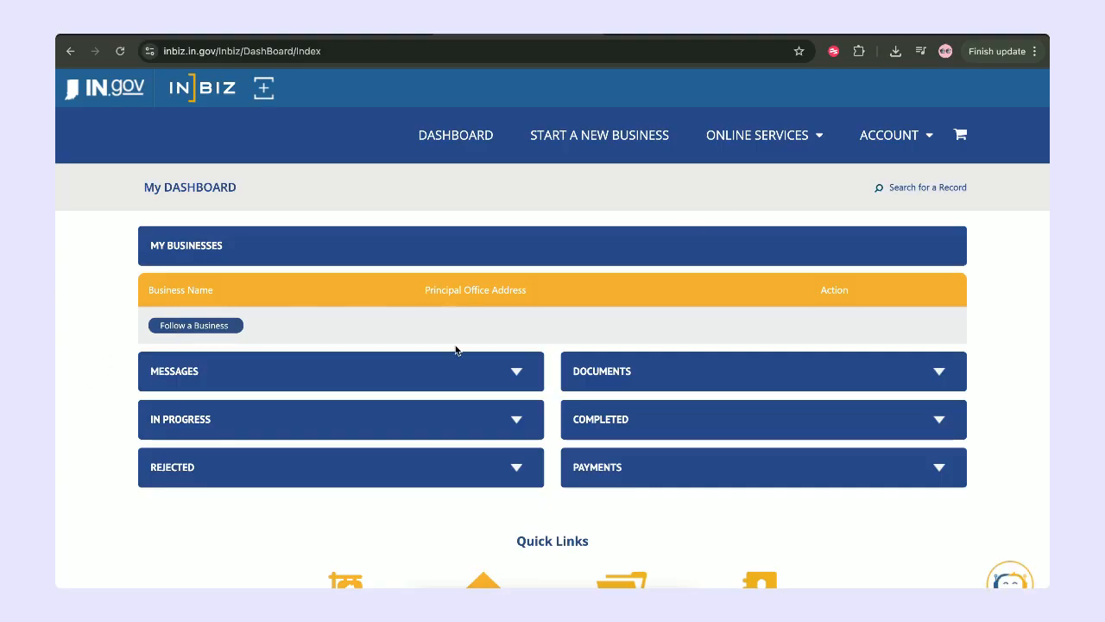
scroll(457, 351, down, 1)
scroll(457, 351, up, 1)
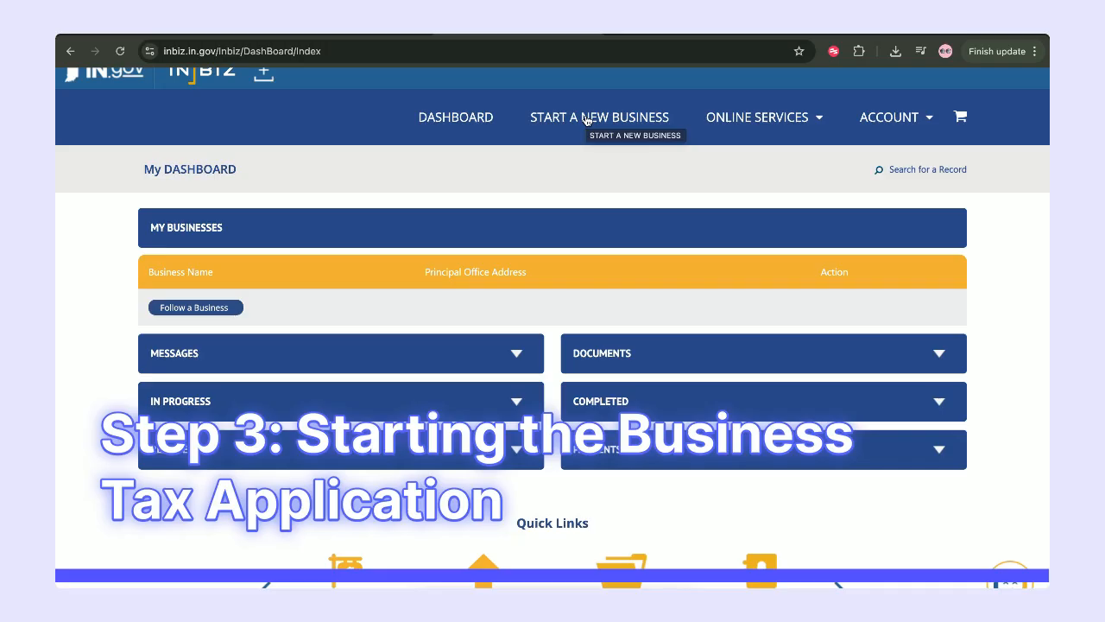
click(586, 120)
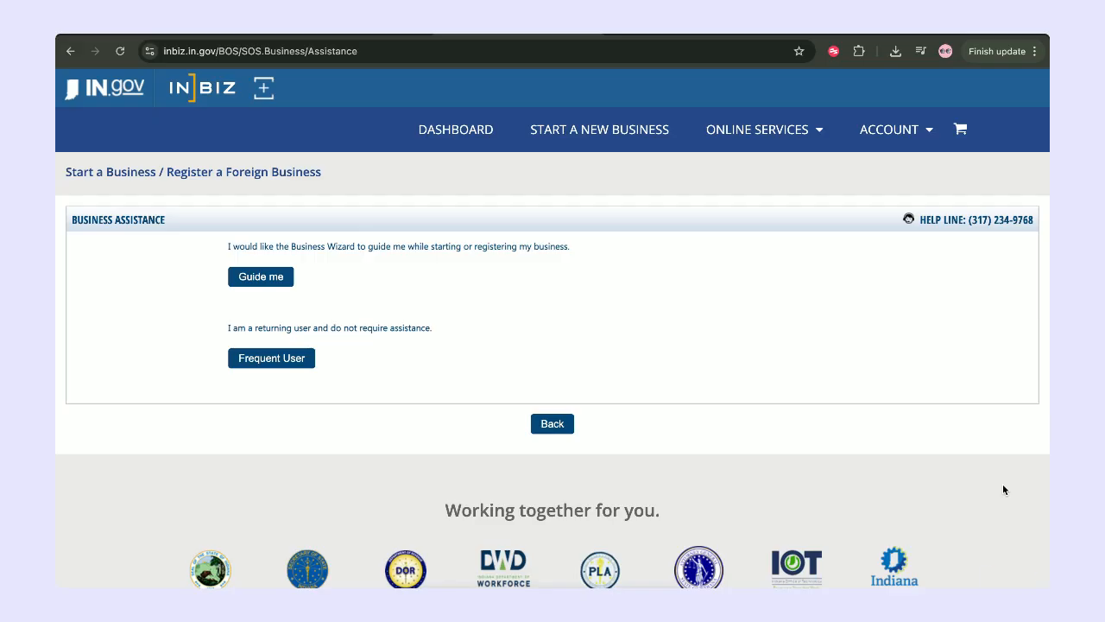
Take the Frequent User path and register as Out-of-State Business, DOR Registration Only.
click(274, 360)
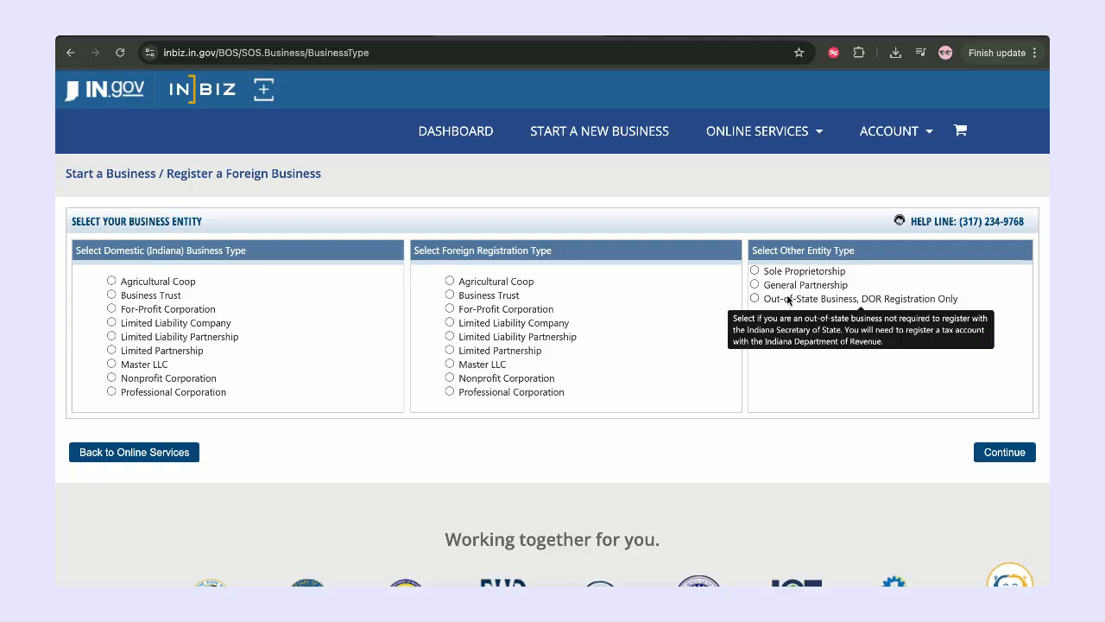
click(755, 299)
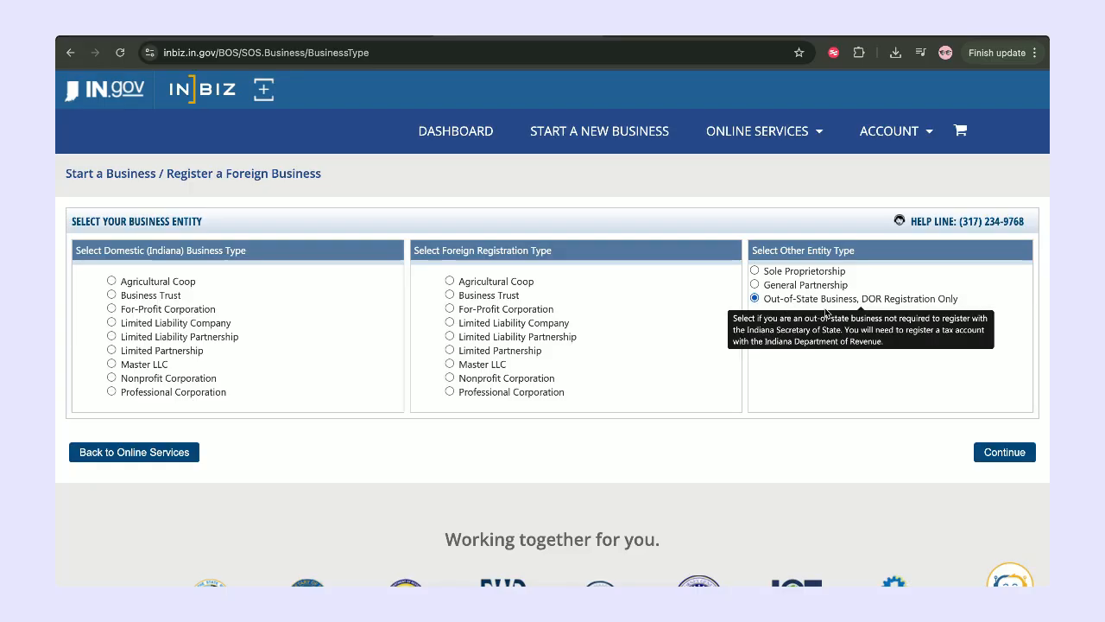
click(997, 459)
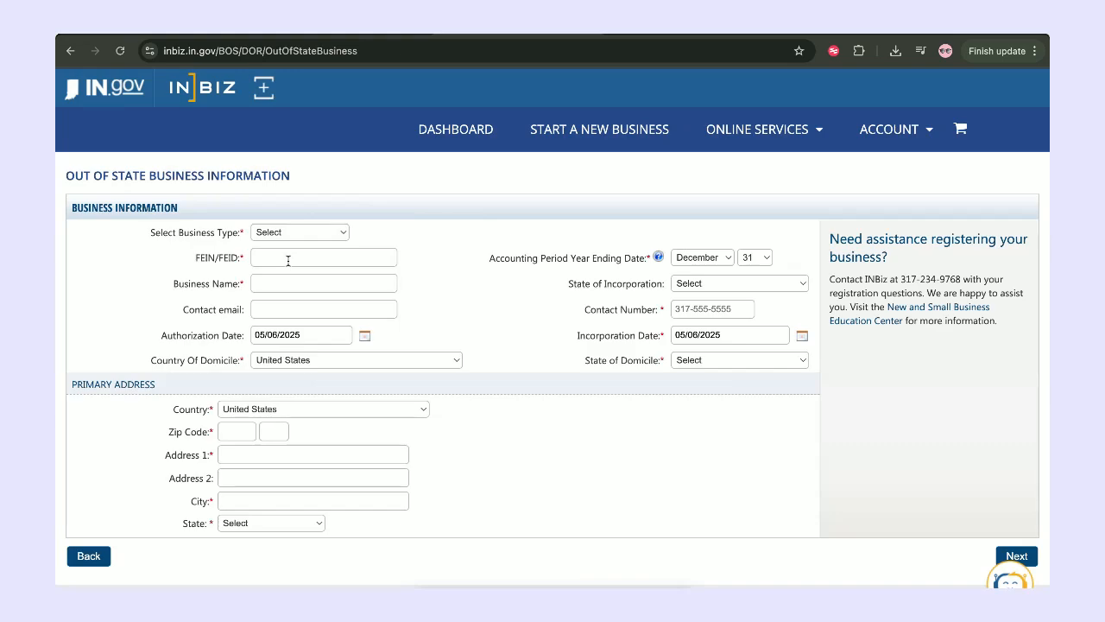
Finish the Address 1 street line and pick Glendale as the mailing address city.
click(356, 36)
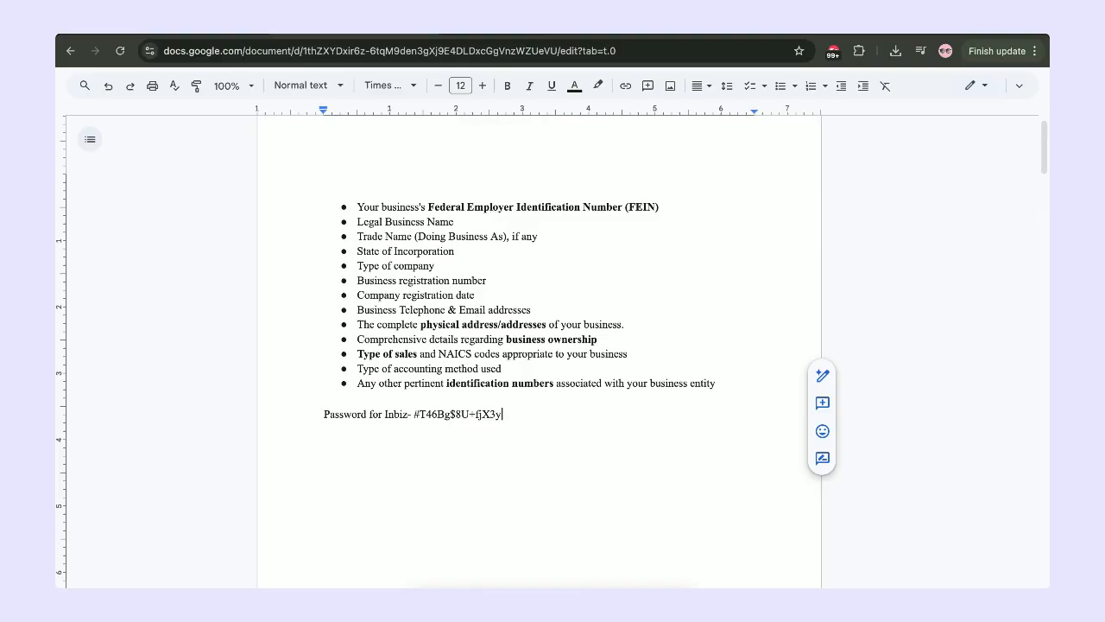
click(471, 35)
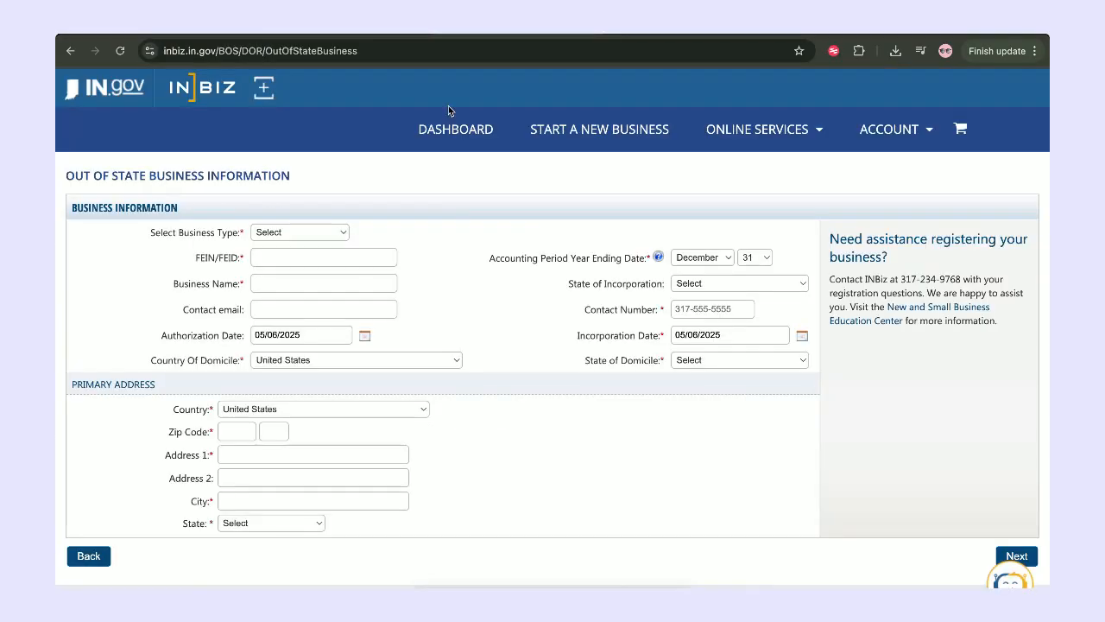
click(324, 230)
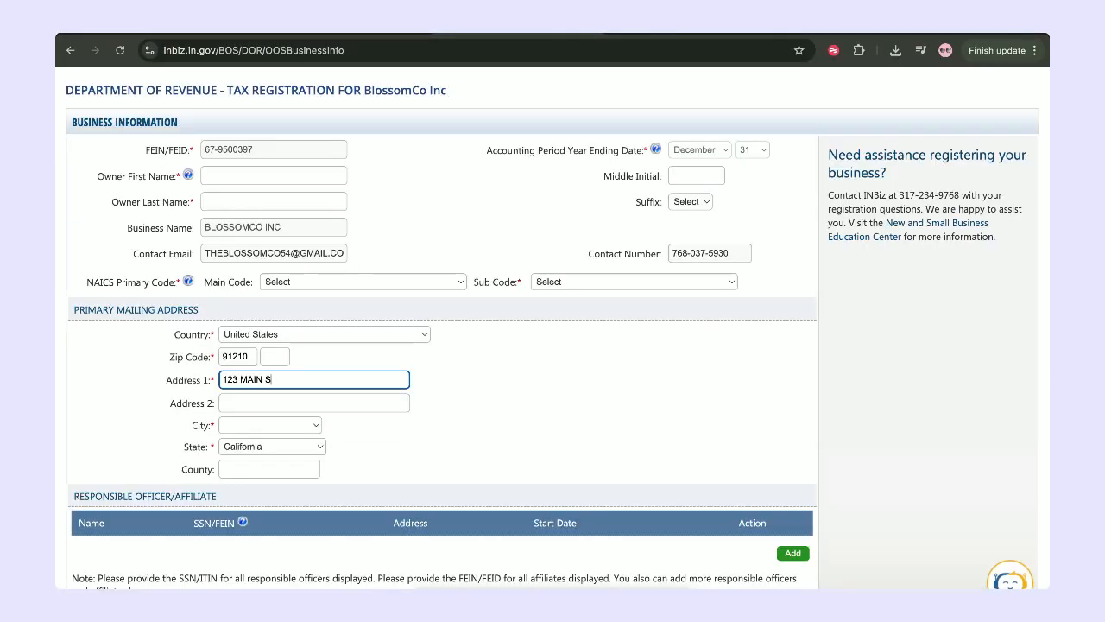
text(TREET)
click(259, 427)
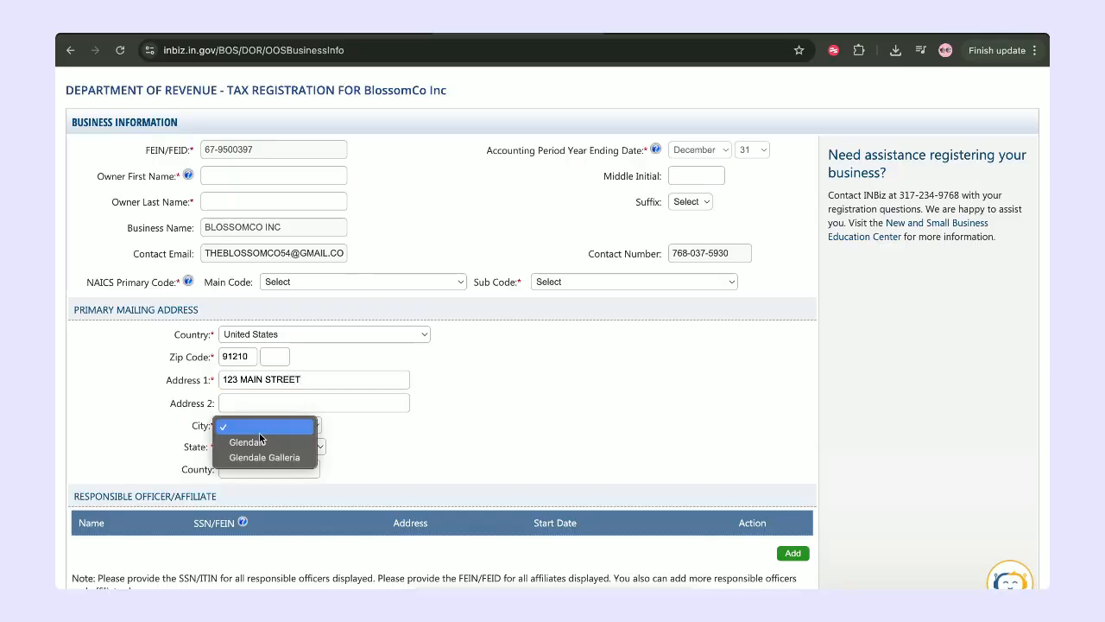
click(258, 439)
Set NAICS to Retail Trade (44) with Nursery, Garden Center, and Farm Supply Stores sub code.
click(428, 431)
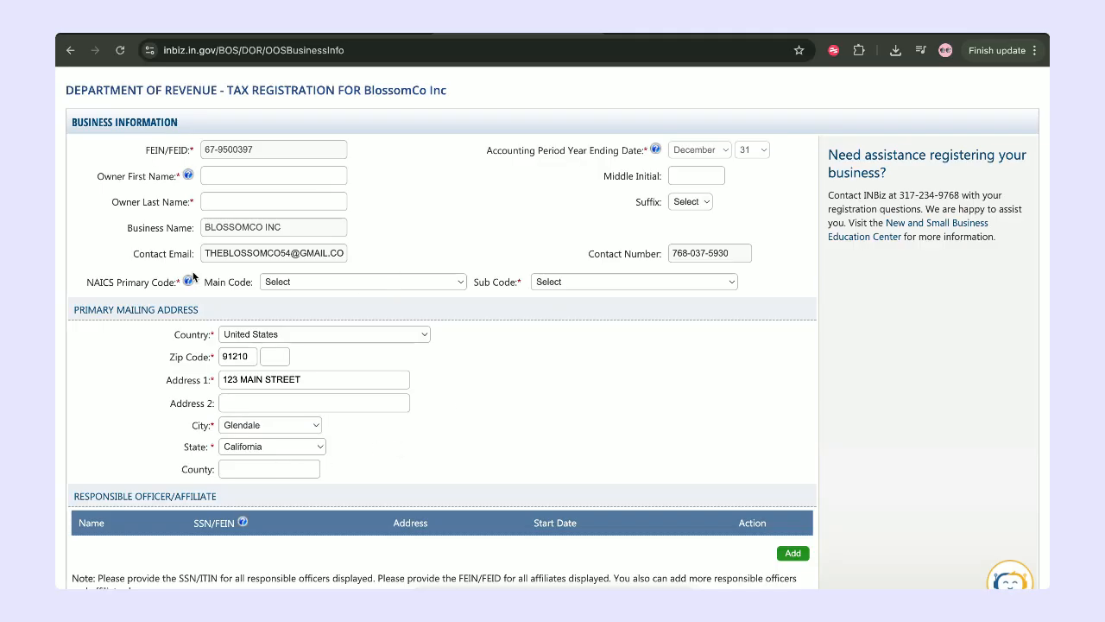
mouse_move(186, 283)
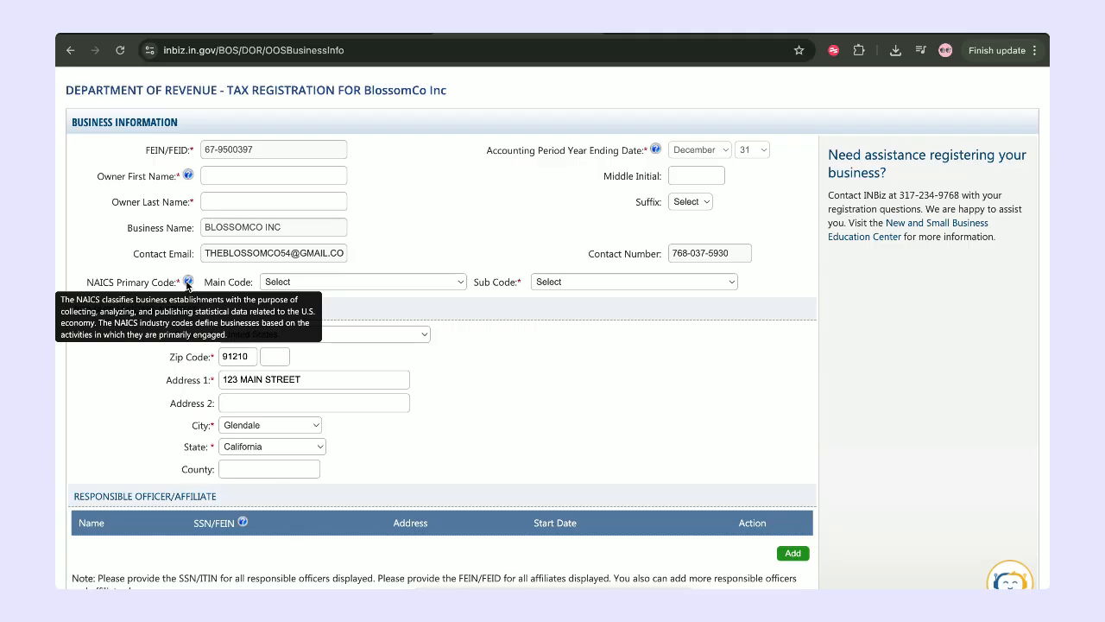
click(288, 283)
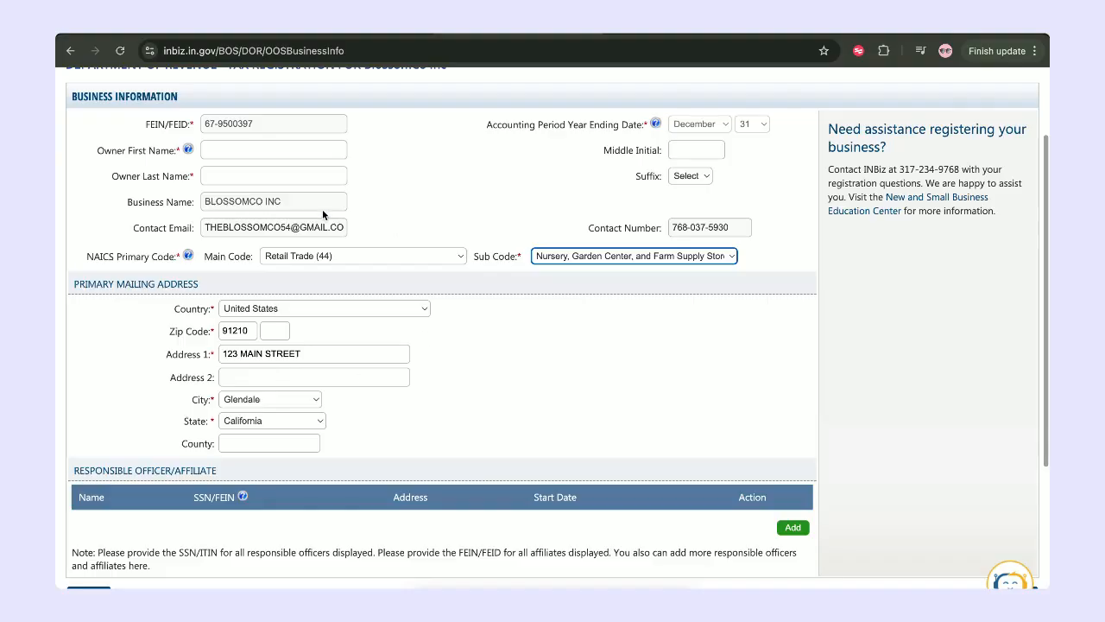
Add a responsible officer: title President, start date 08/08/2018, Glendale address, with SSN and name.
scroll(322, 209, down, 1)
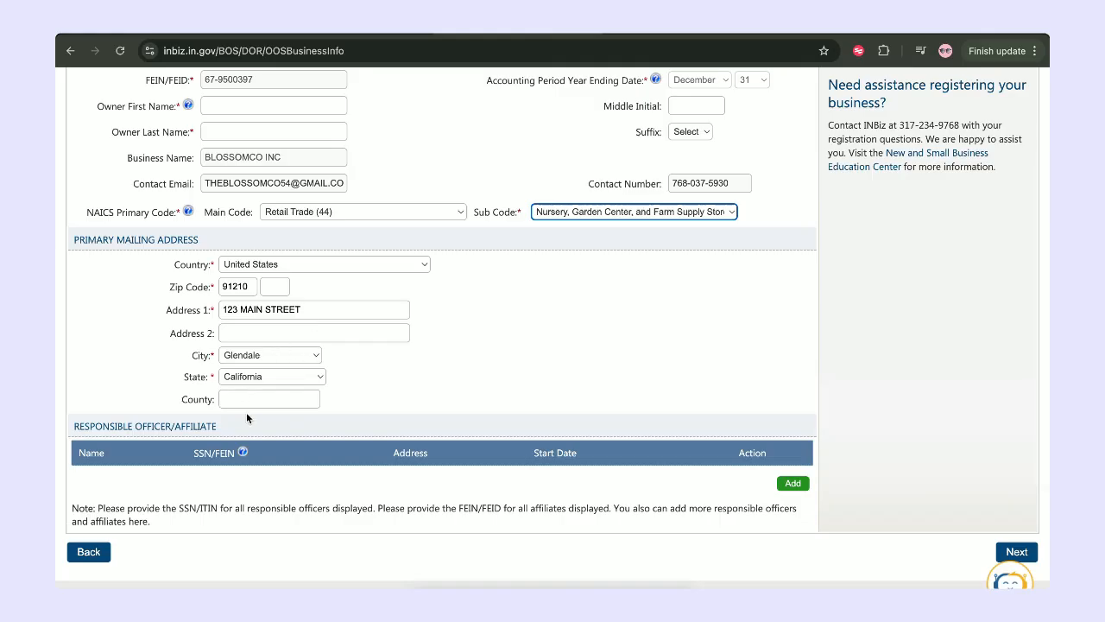
scroll(247, 413, down, 1)
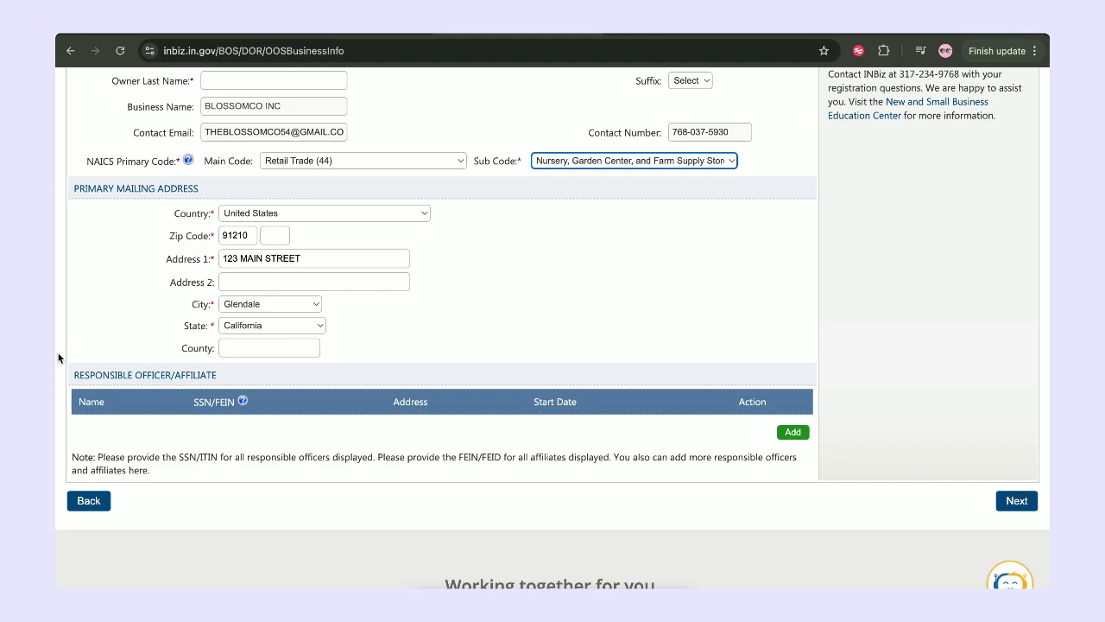
click(794, 435)
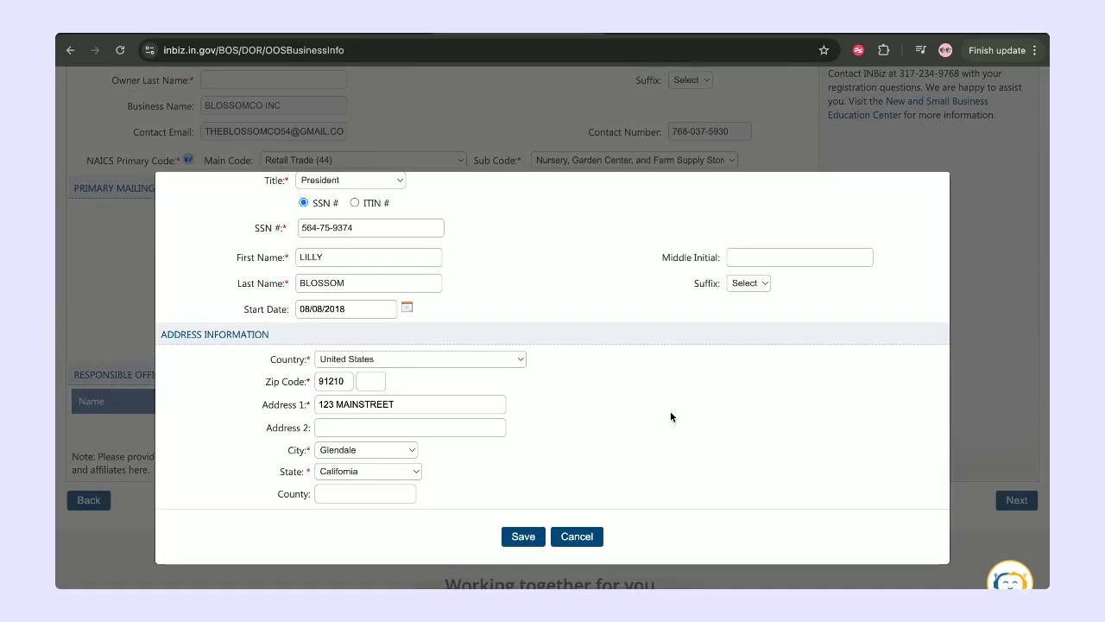
Save the officer, decline Chrome's address-save prompt, and proceed to Select Your Tax Filings.
click(523, 536)
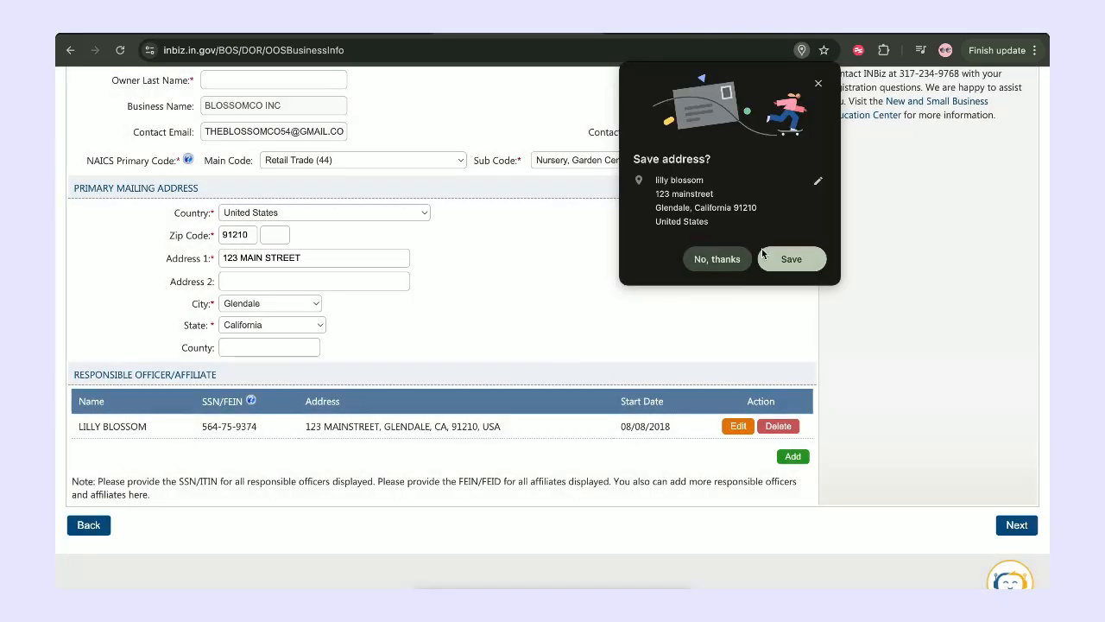
click(708, 259)
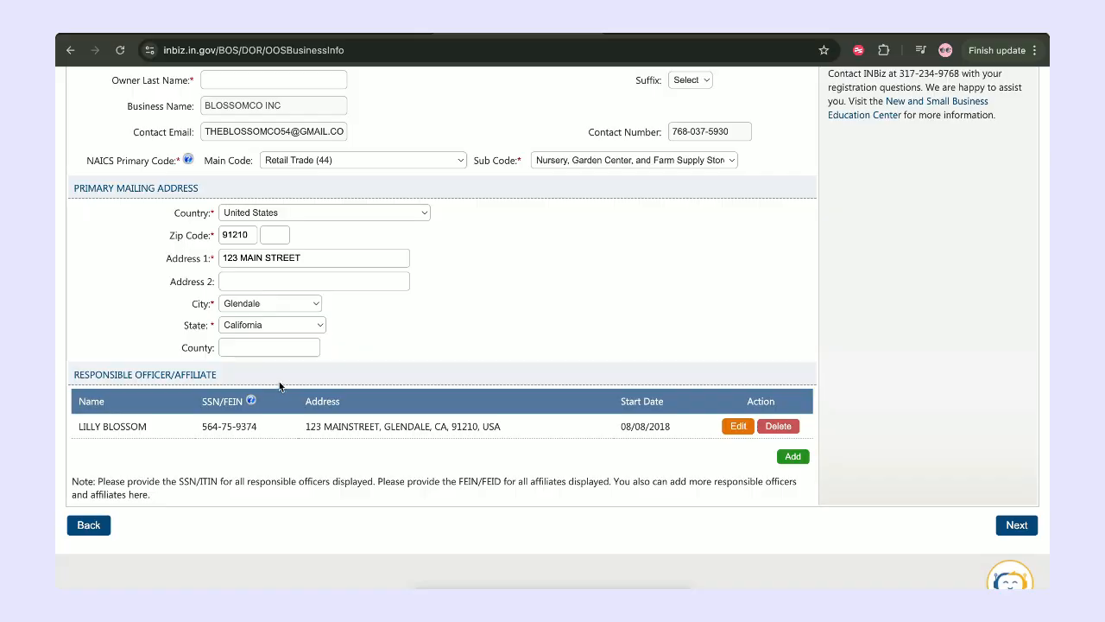
scroll(420, 336, up, 3)
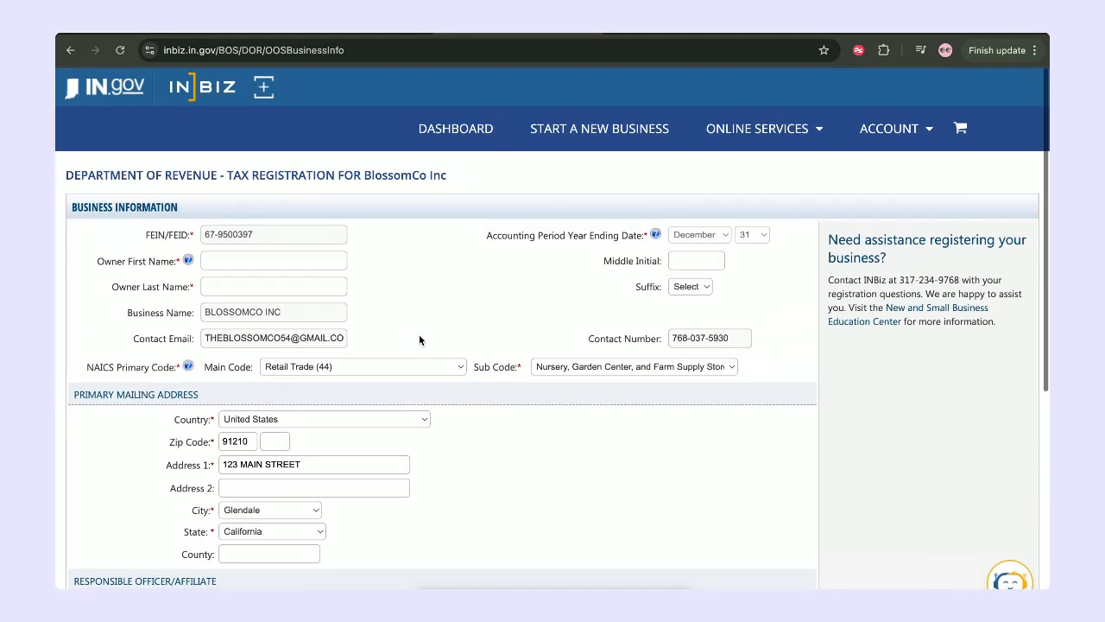
scroll(420, 336, down, 5)
click(1016, 320)
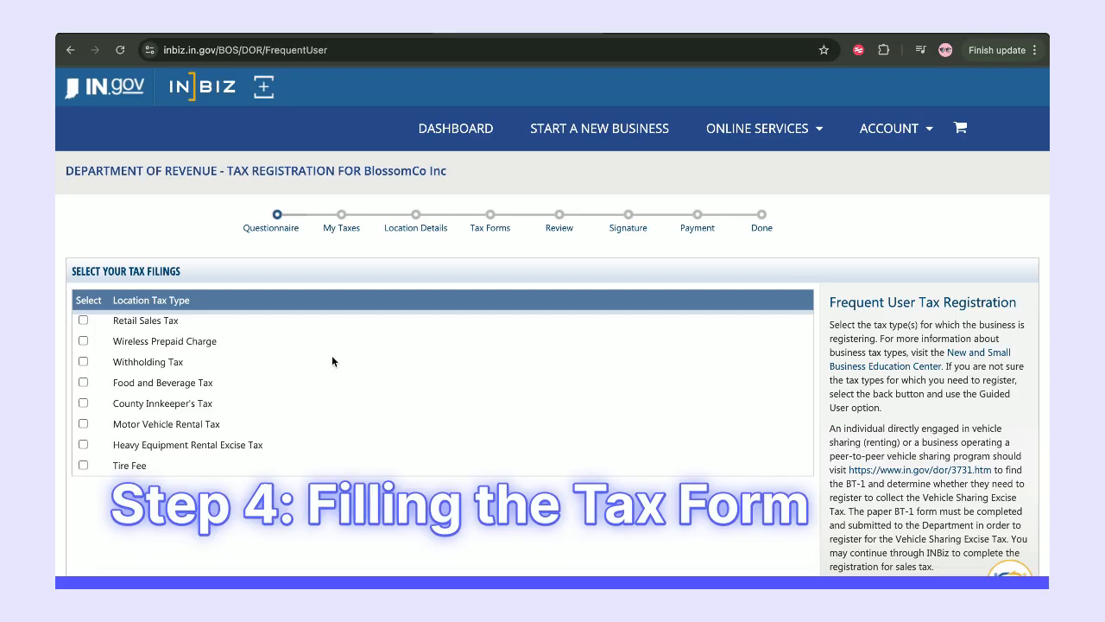
Select Retail Sales Tax and accept its $25 Location tax listing on My Taxes.
click(85, 322)
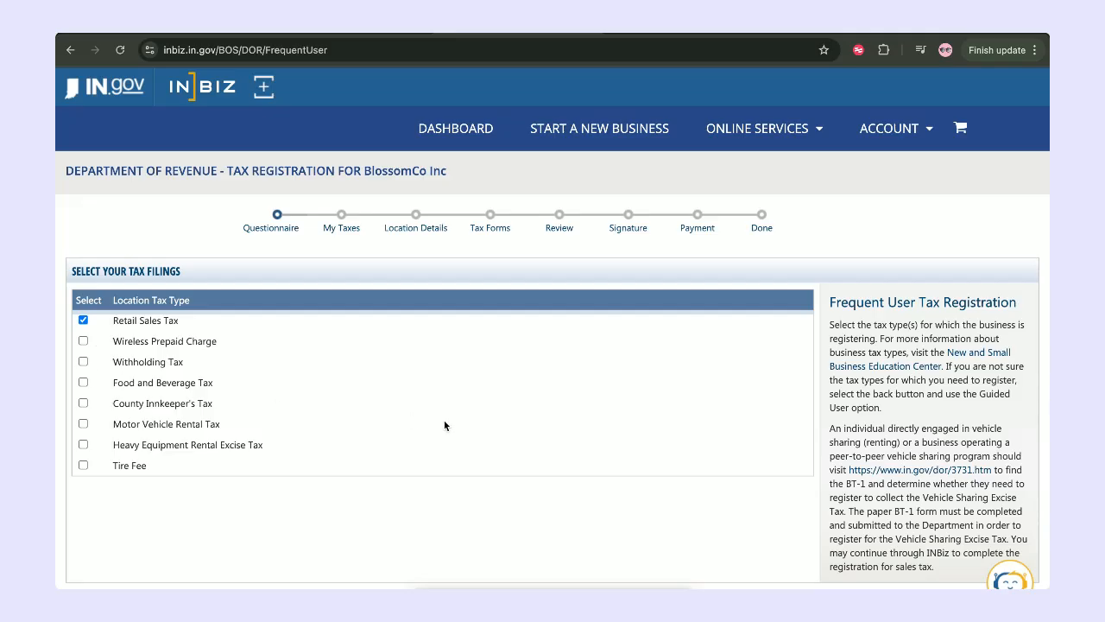
scroll(932, 513, down, 1)
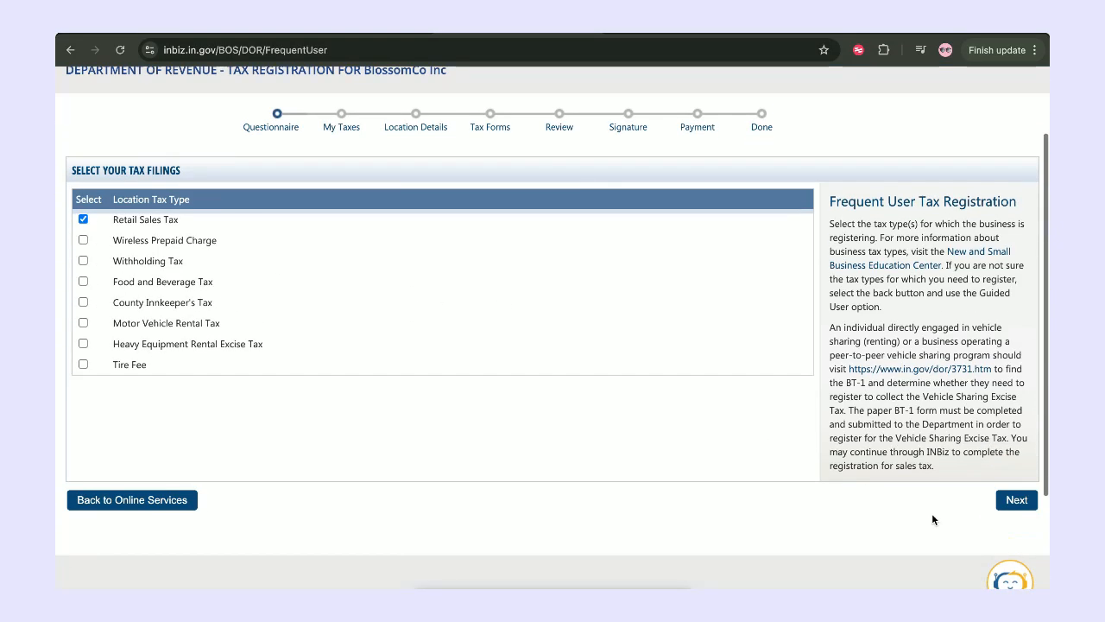
click(1022, 502)
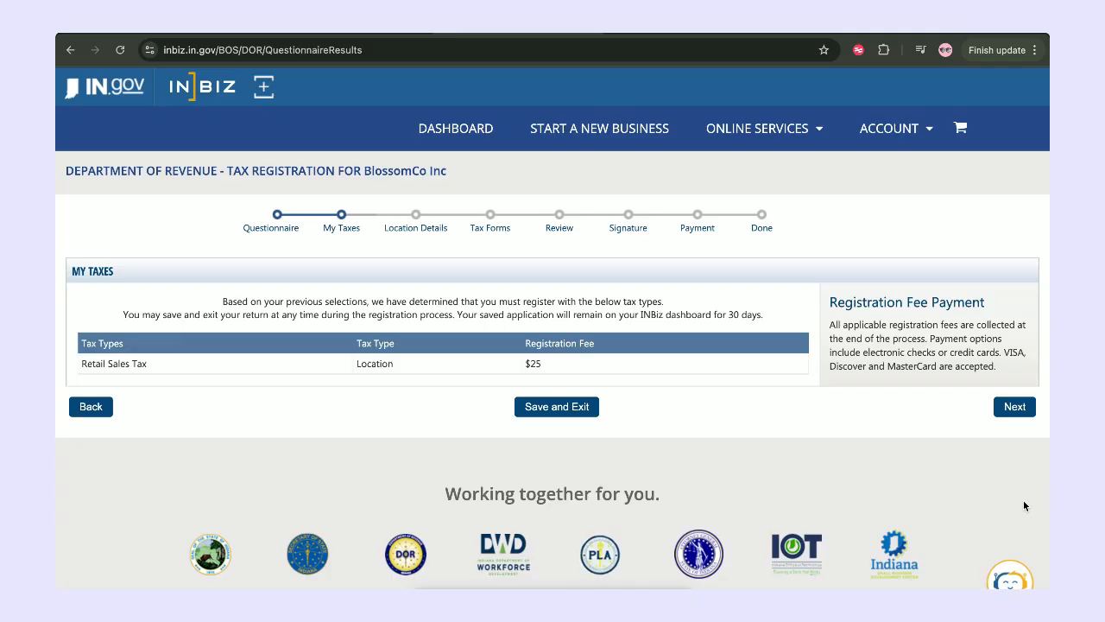
click(1010, 413)
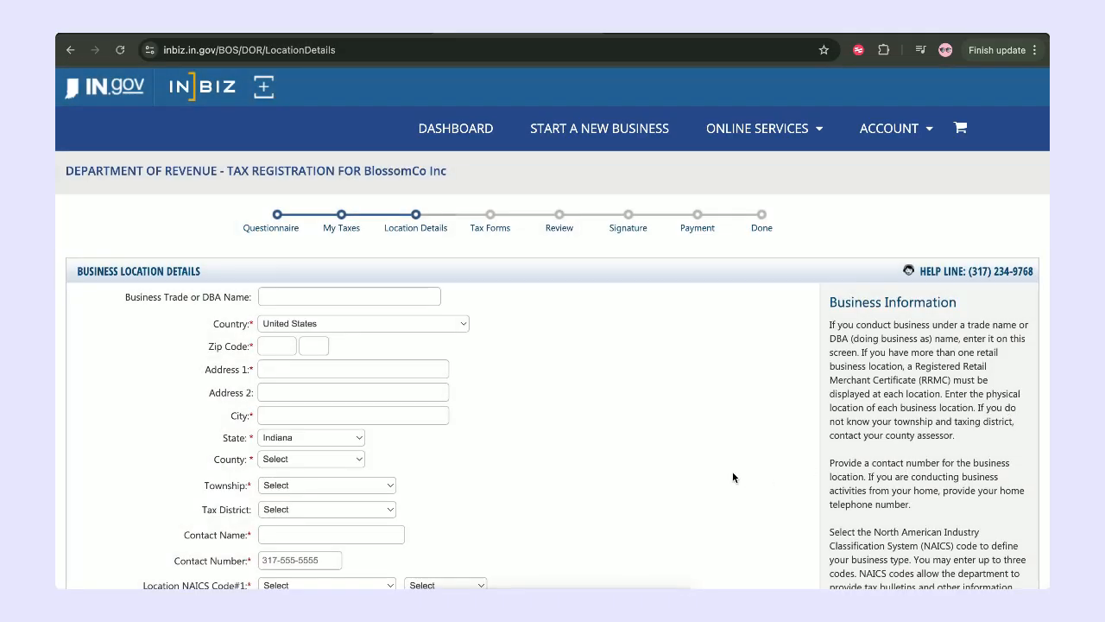
Add BLOSSOM CO's business location to the list, accepting the PO Box address warning.
scroll(611, 392, down, 5)
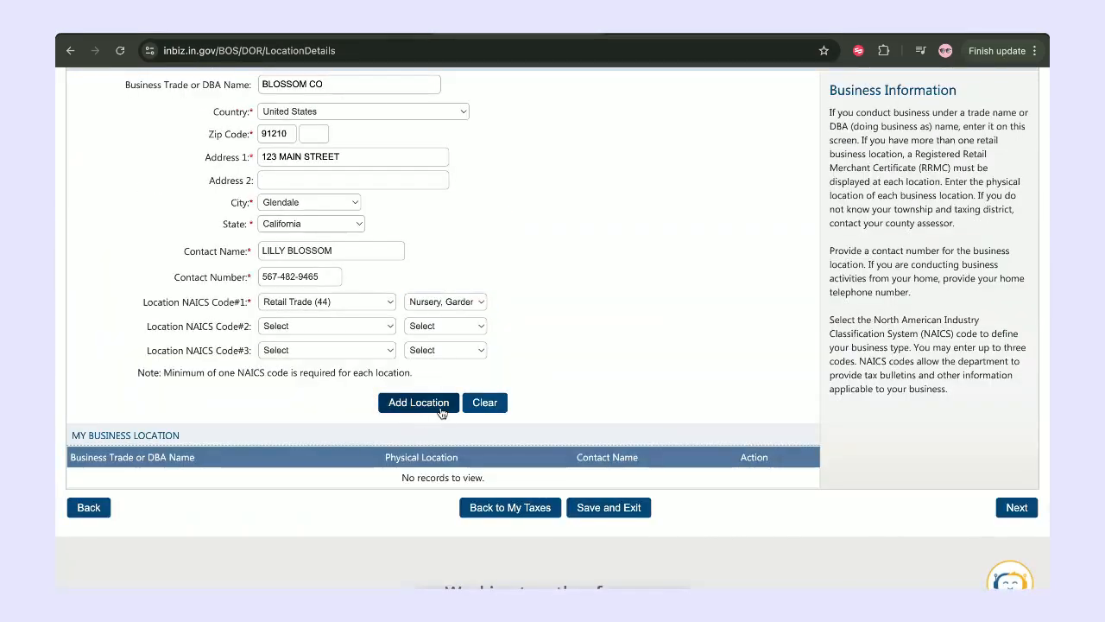
click(418, 405)
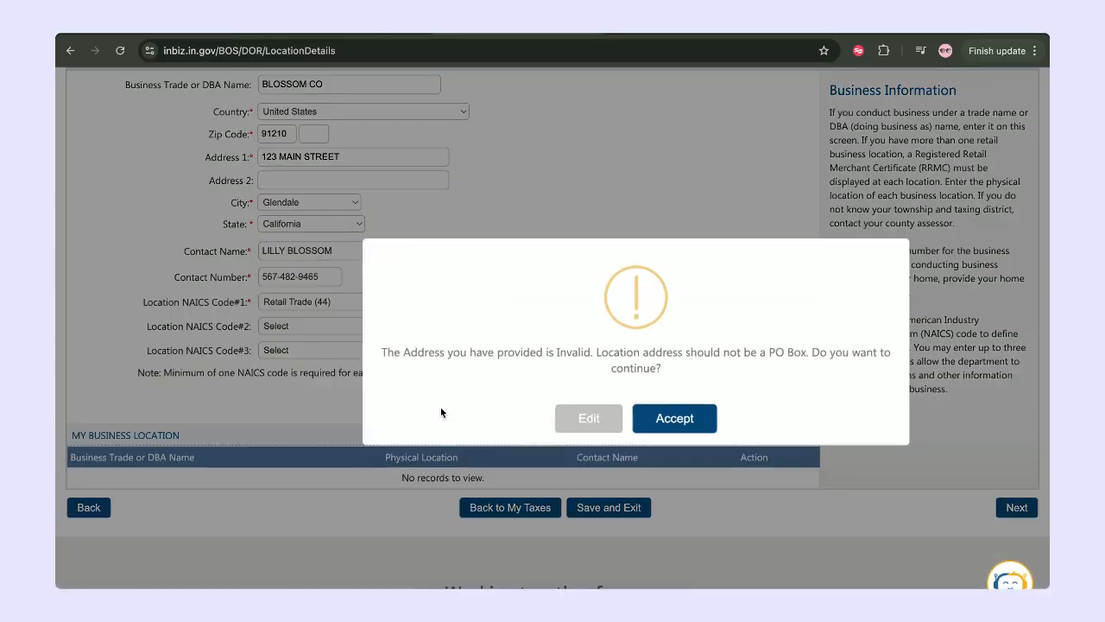
click(673, 418)
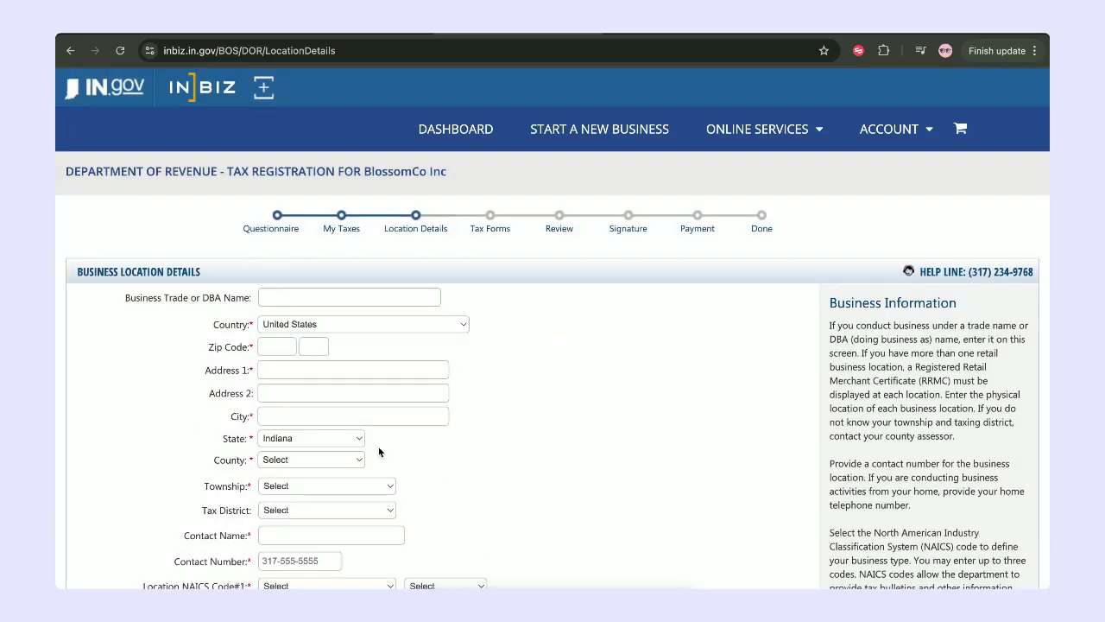
Confirm the BLOSSOM CO location row and submit the location details.
scroll(379, 450, down, 1)
scroll(379, 449, down, 3)
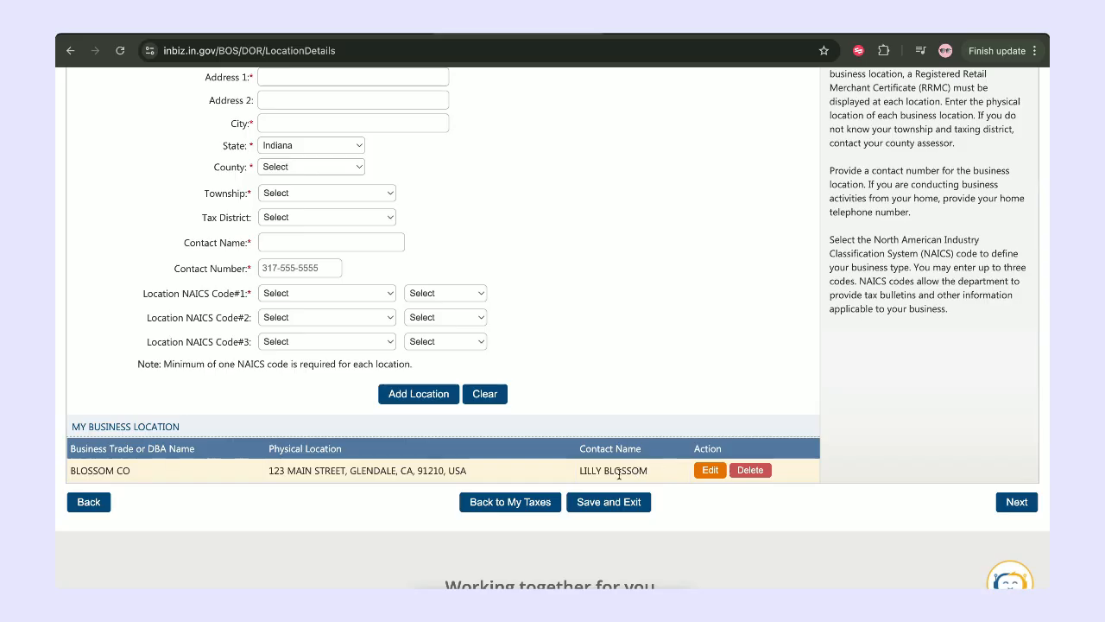
scroll(378, 400, up, 3)
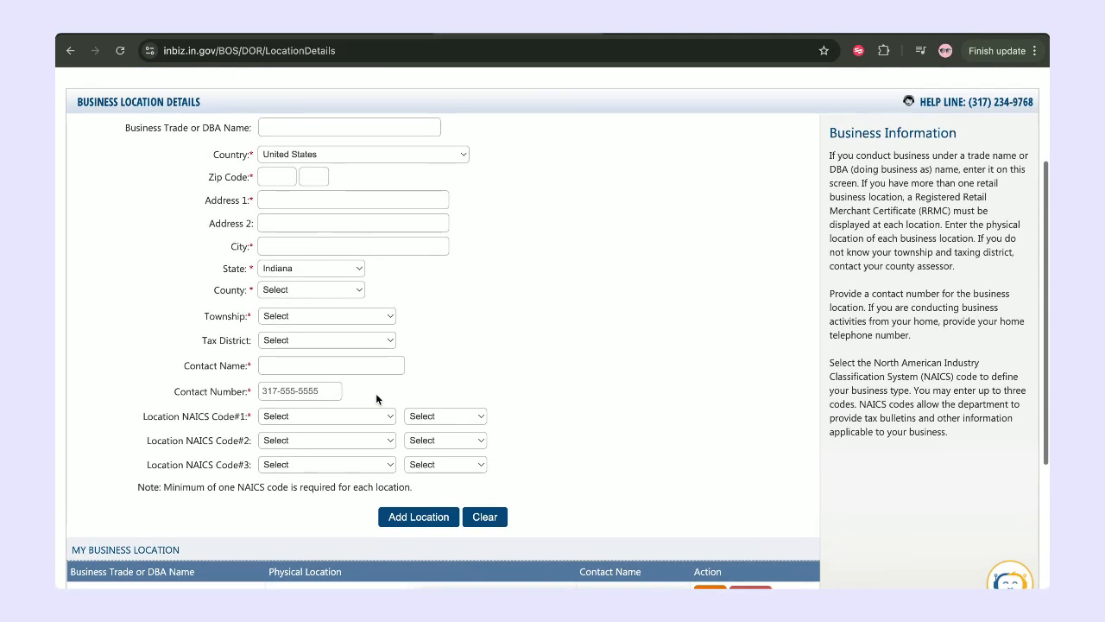
scroll(375, 399, down, 2)
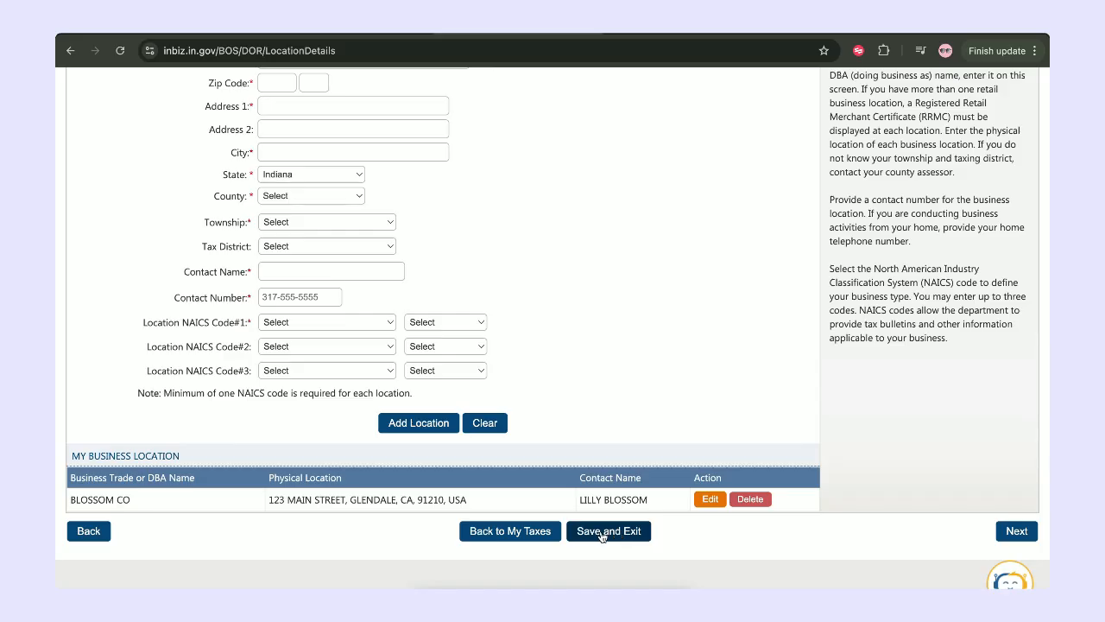
click(1009, 529)
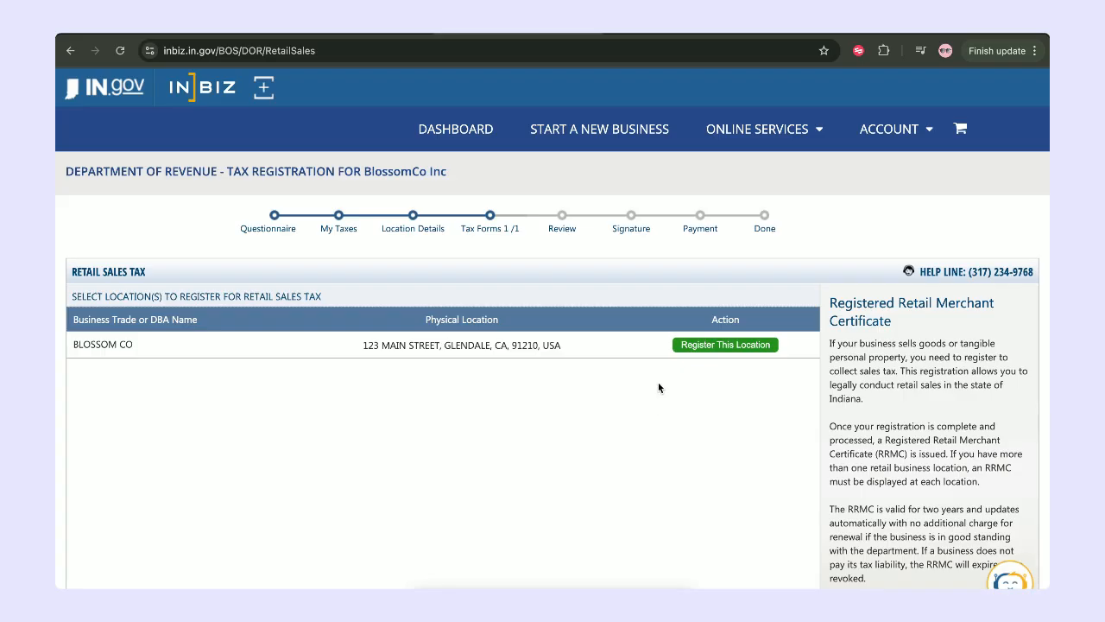
Start retail sales tax registration for BLOSSOM CO with first sales in April 2025.
click(720, 348)
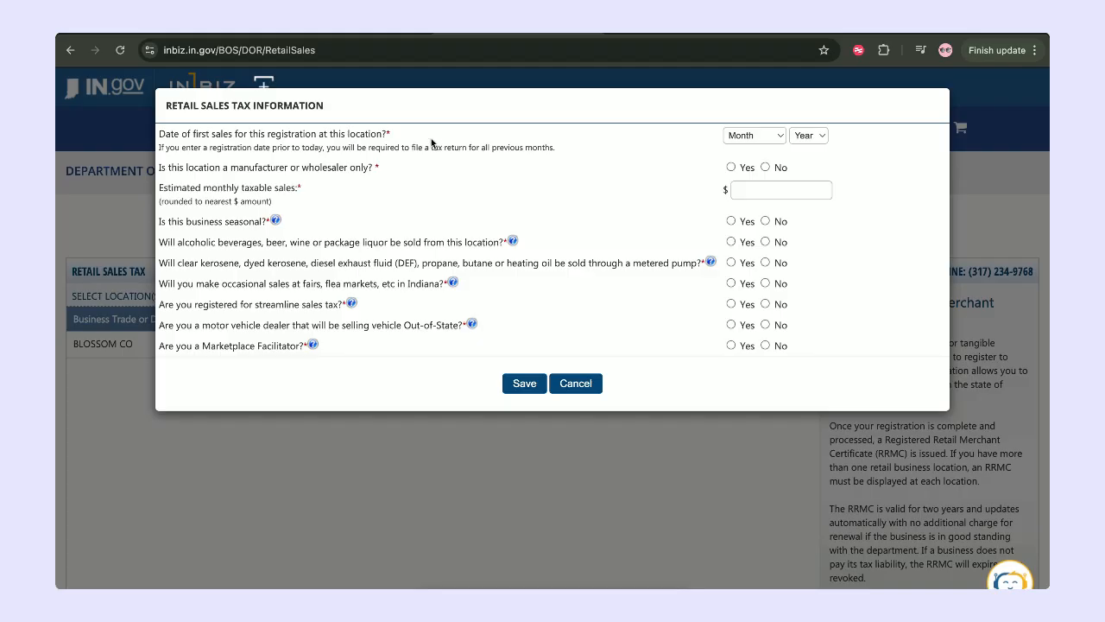
drag(158, 134, 404, 139)
click(403, 139)
click(744, 136)
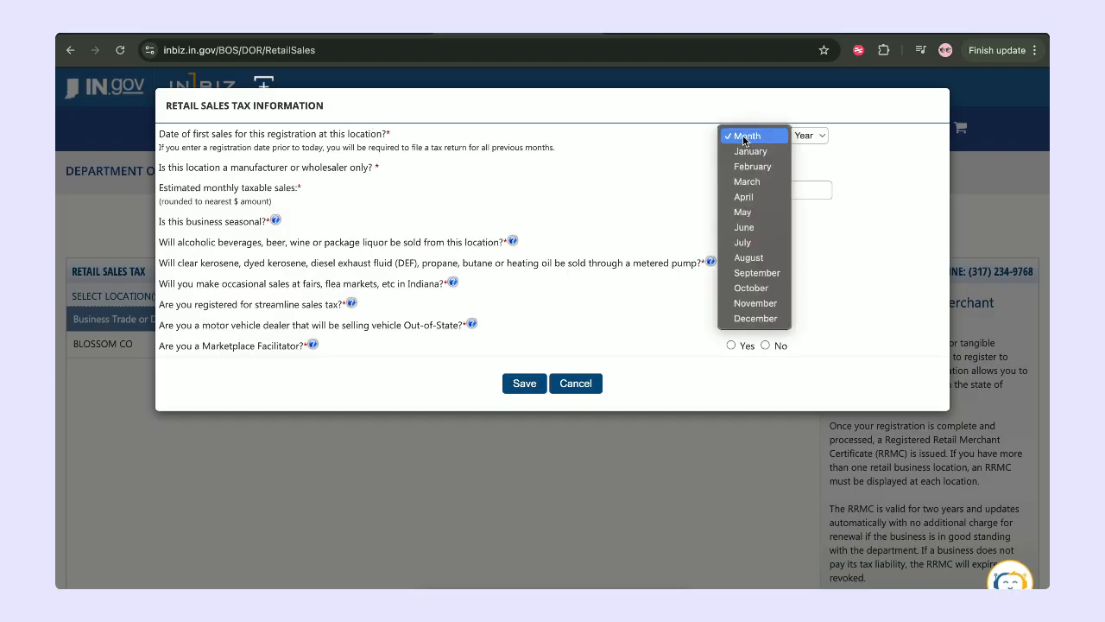
click(743, 197)
click(805, 139)
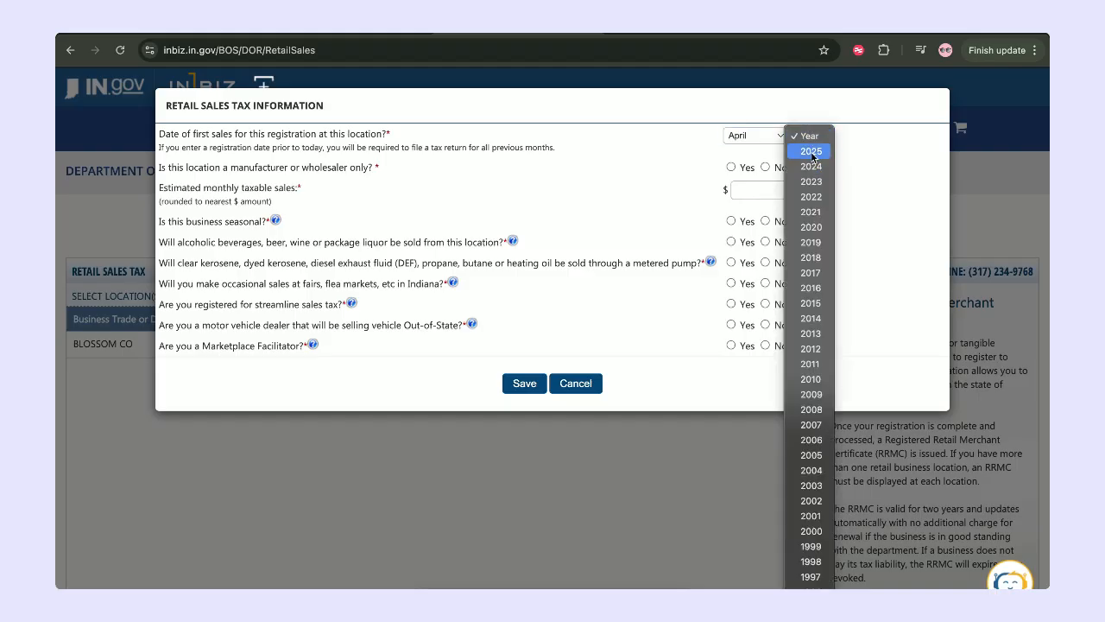
click(812, 155)
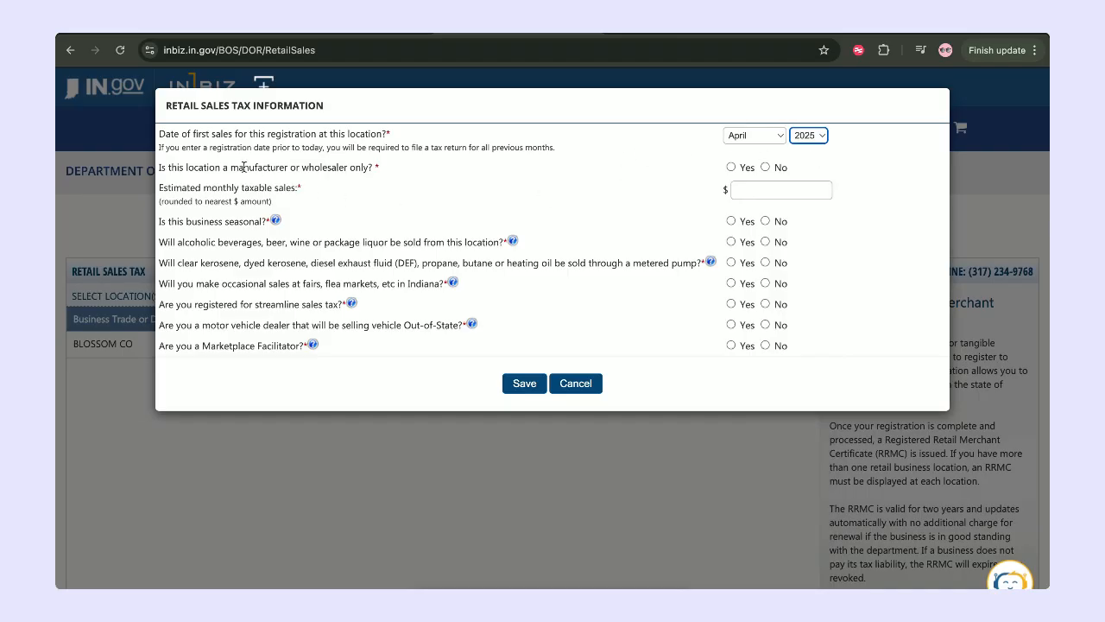
Answer No to manufacturer/wholesaler only and enter 1000 estimated monthly taxable sales.
click(765, 167)
click(758, 189)
text(1000)
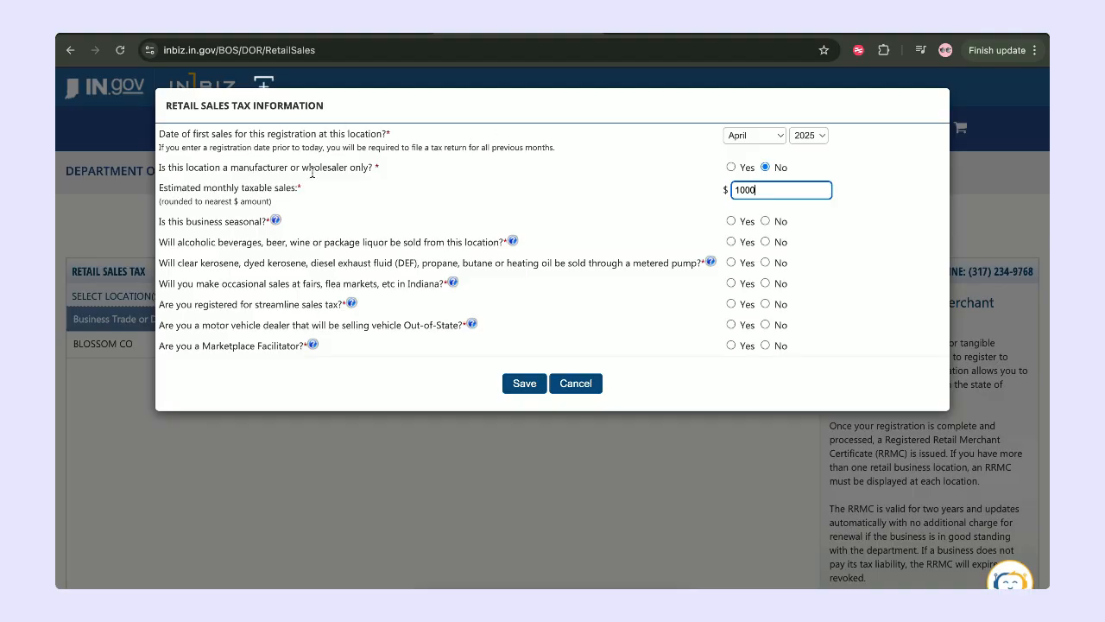
drag(217, 189, 295, 191)
click(294, 191)
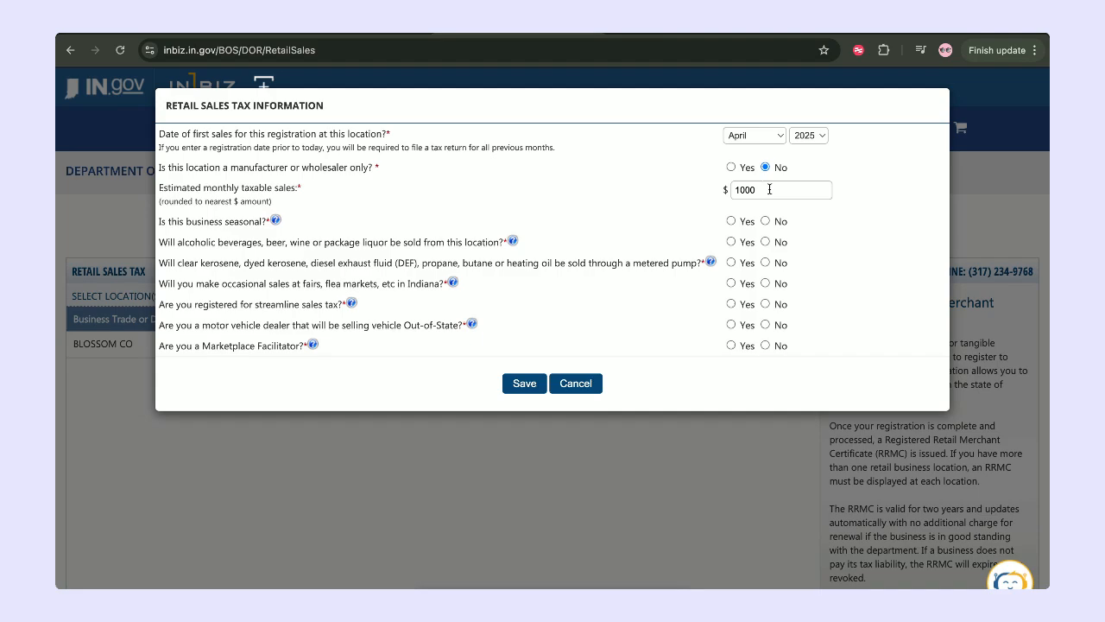
click(769, 189)
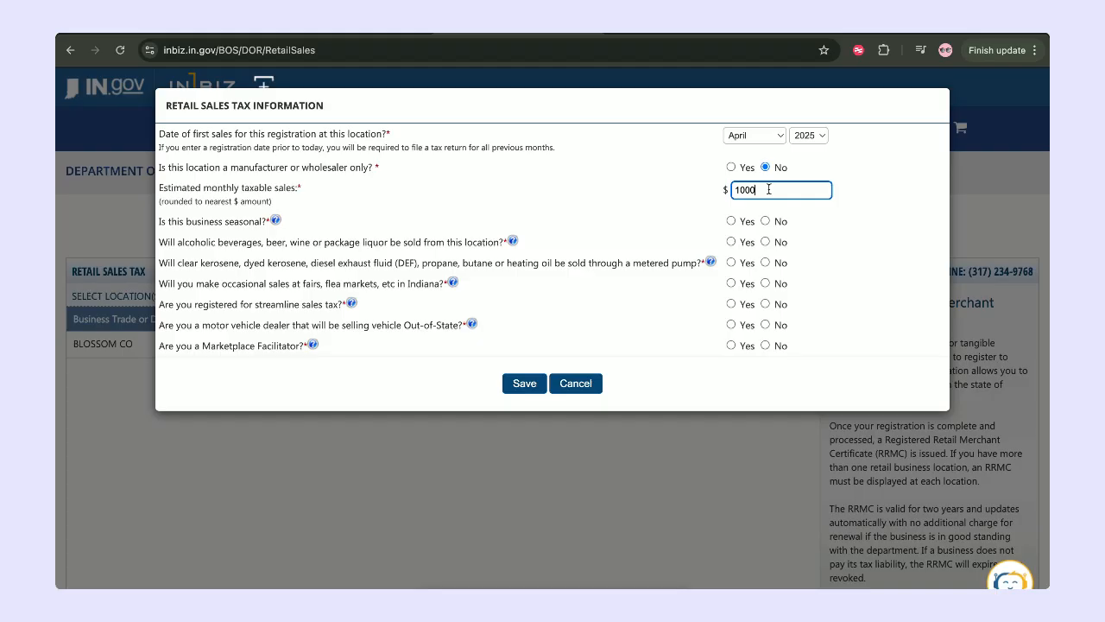
Answer No to seasonal business, alcoholic beverages, metered fuel, and fairs or flea markets, then continue.
click(765, 221)
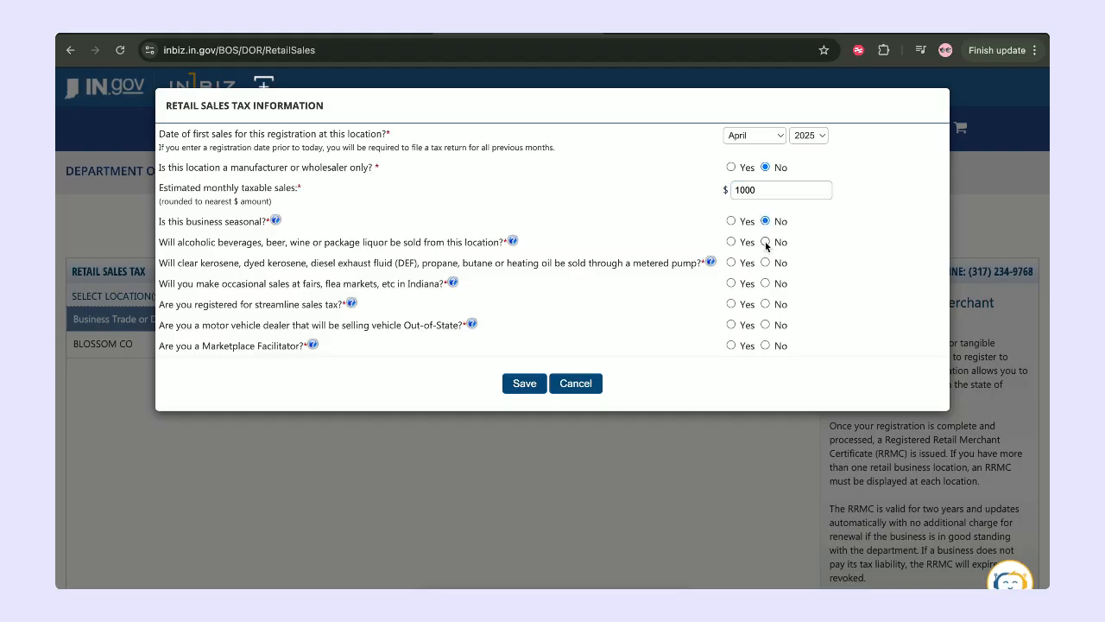
click(765, 243)
click(765, 263)
click(765, 283)
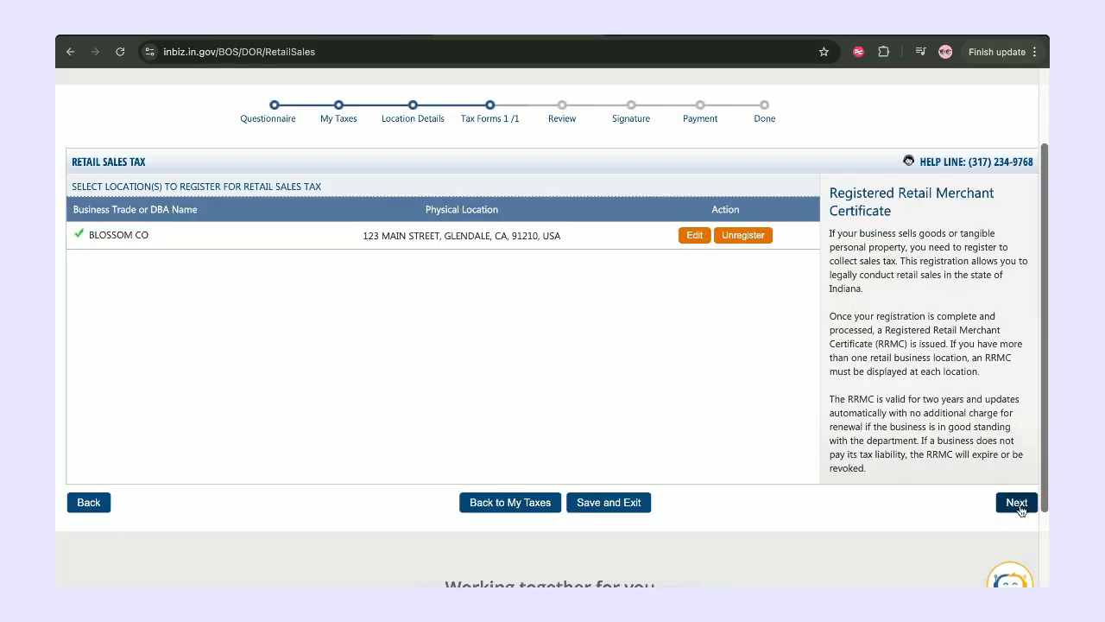
click(1018, 505)
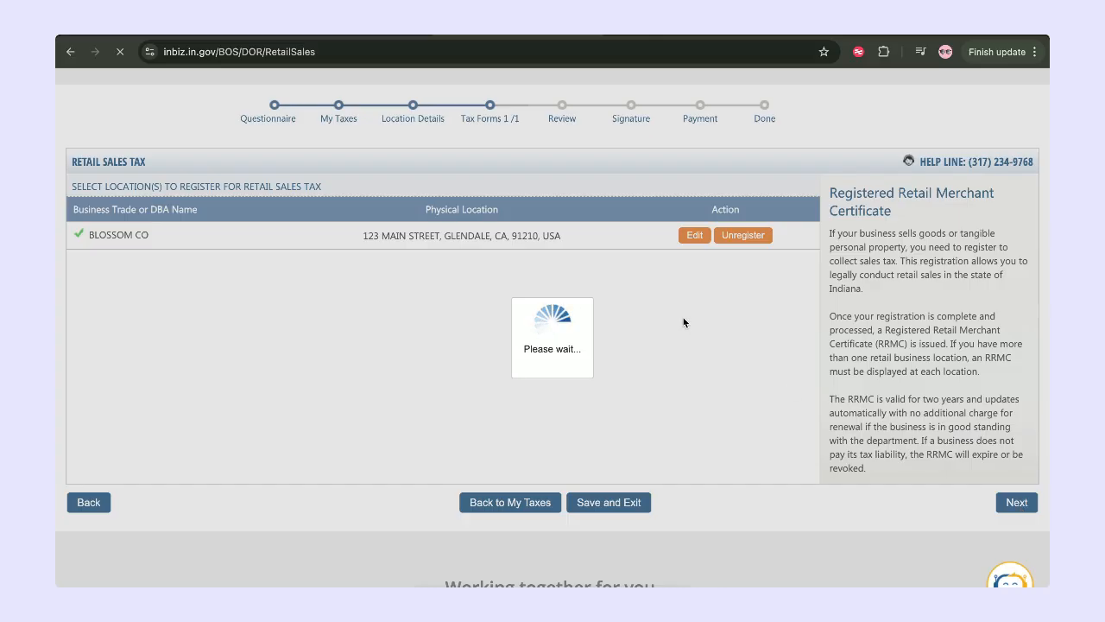
Move from the review page to signing and enter the signer's full name.
scroll(741, 370, down, 1)
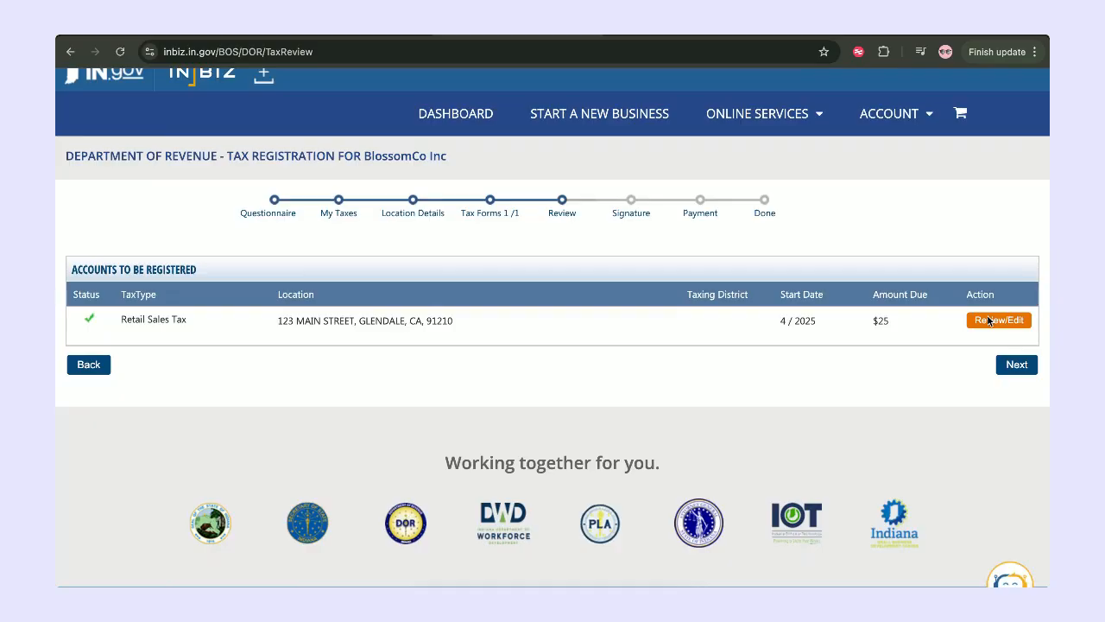
click(1017, 370)
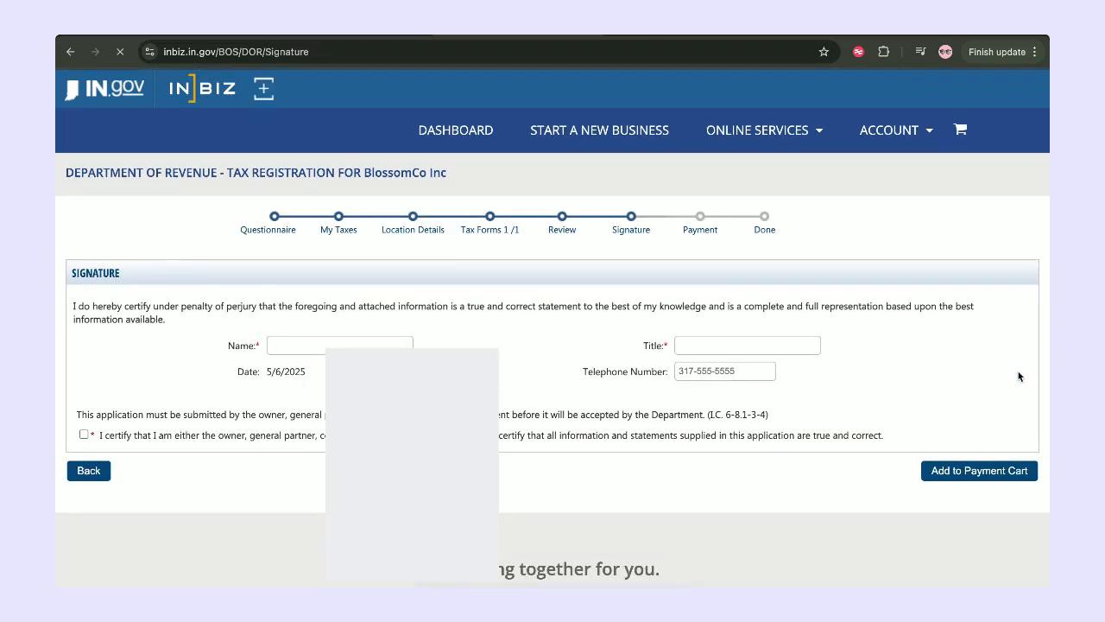
click(350, 341)
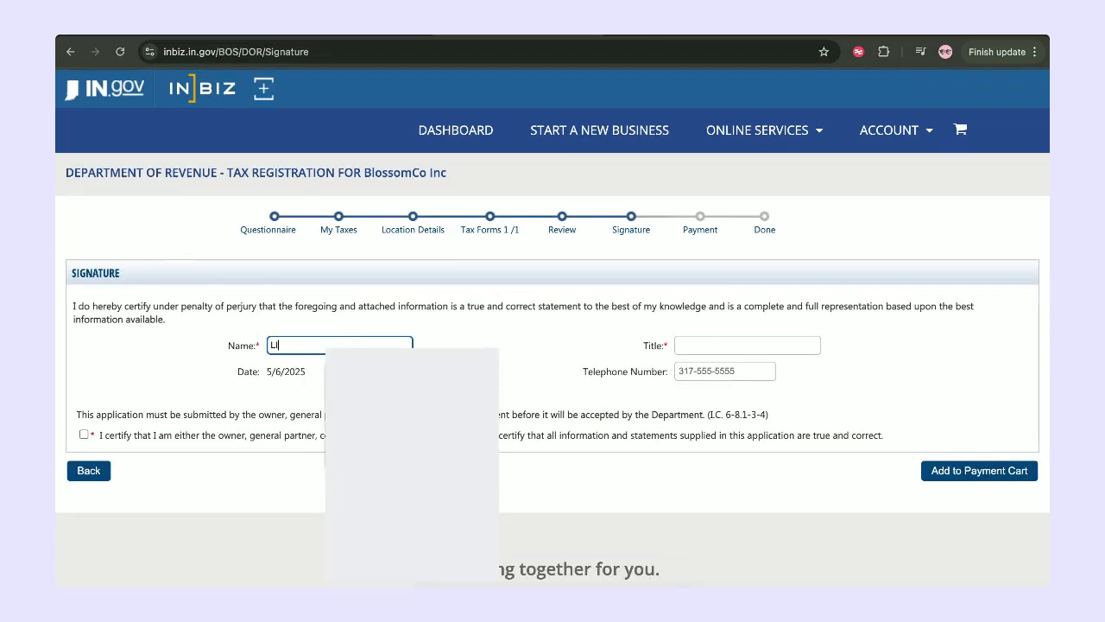
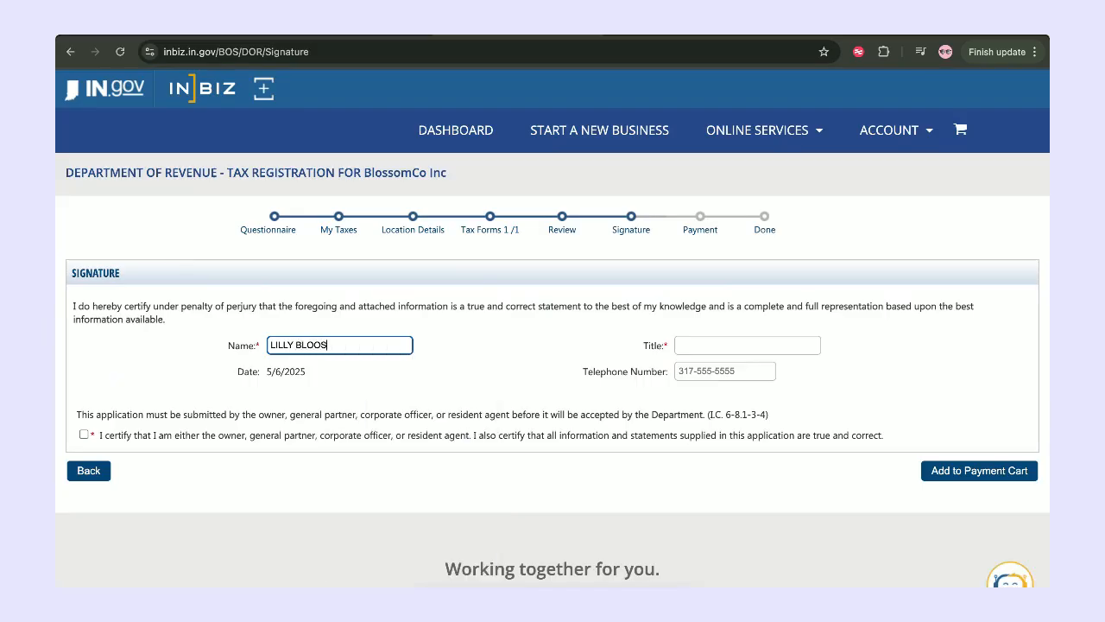
Enter the title PRESIDENT, certify the application, and add it to the payment cart.
click(713, 347)
text(ORESIDENT)
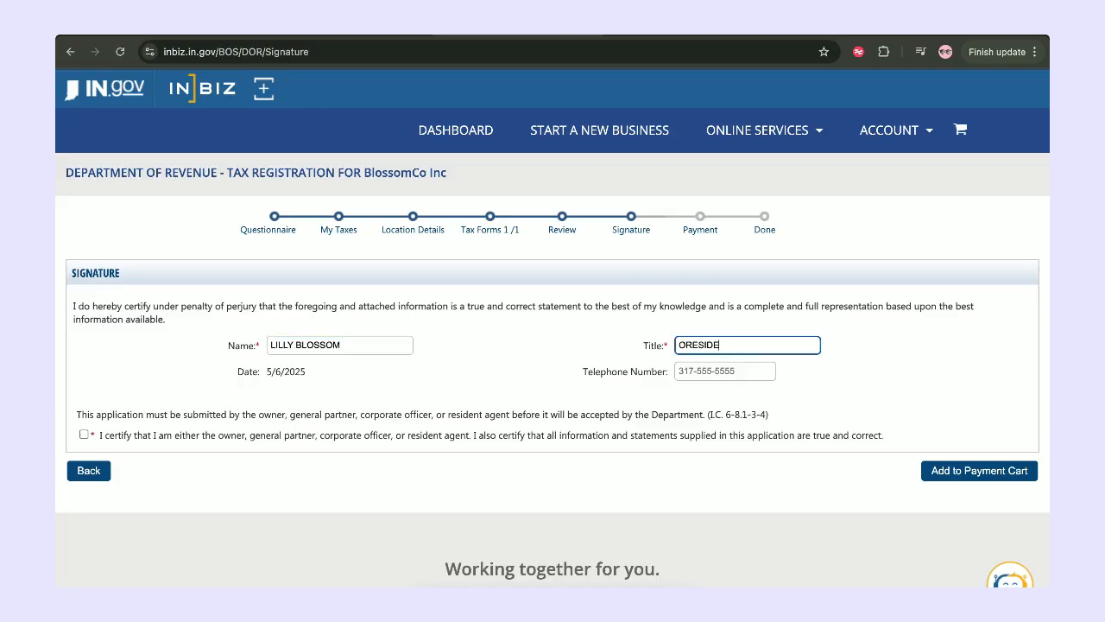
key(Left)
key(Left)
key(Left)
key(Left)
key(Left)
key(Left)
key(Left)
key(Left)
key(BackSpace)
text(P)
click(84, 435)
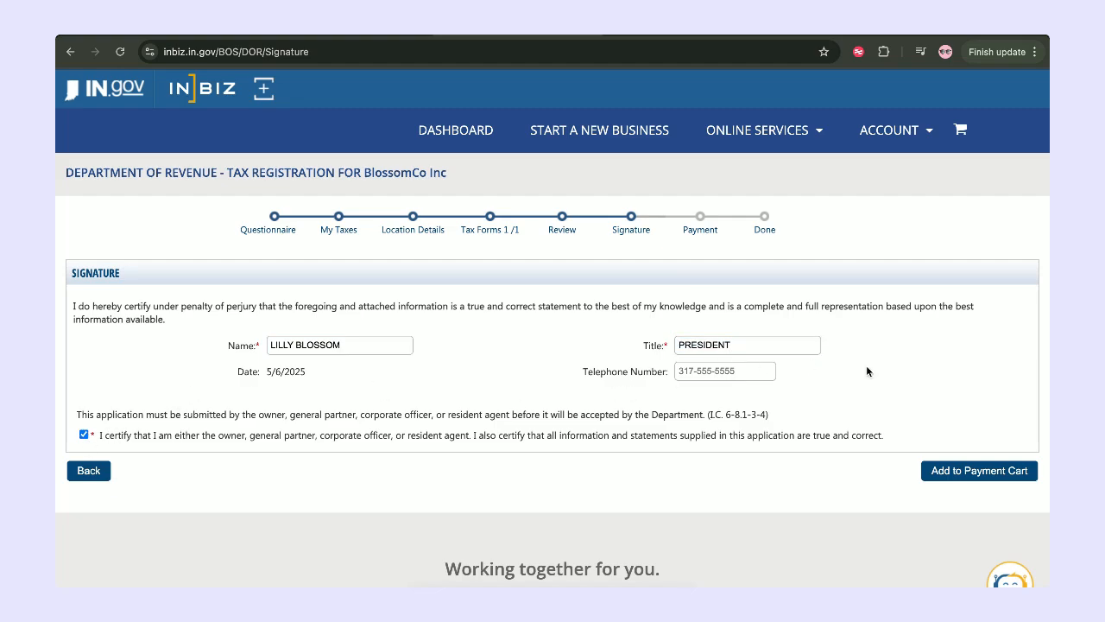
click(975, 467)
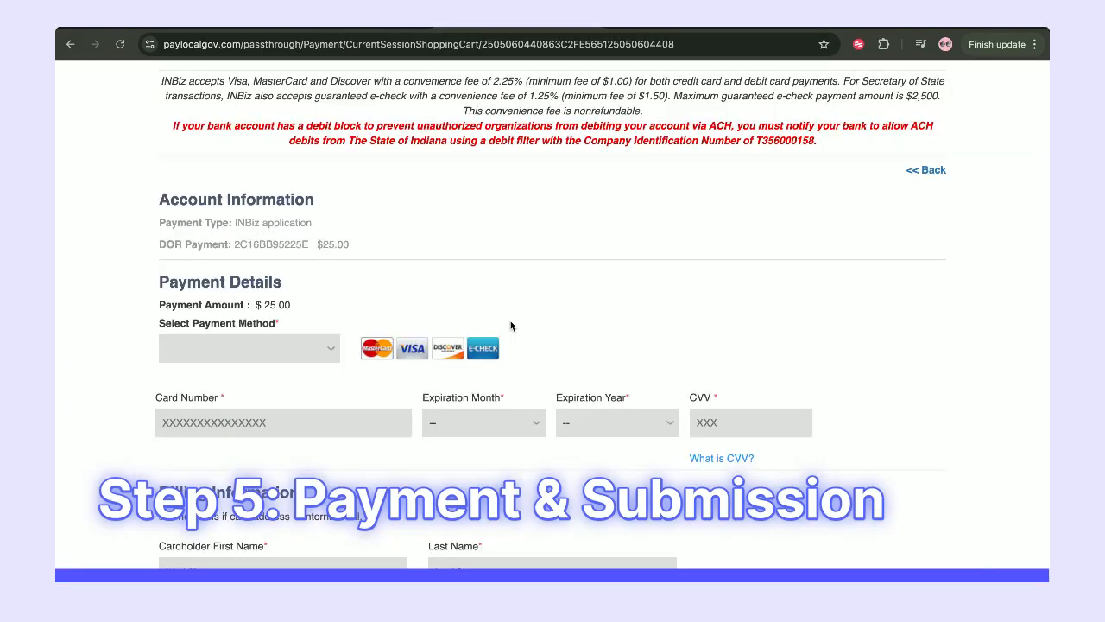
Scroll through the payment cart to review the $25.00 Business Tax Application.
scroll(510, 325, down, 5)
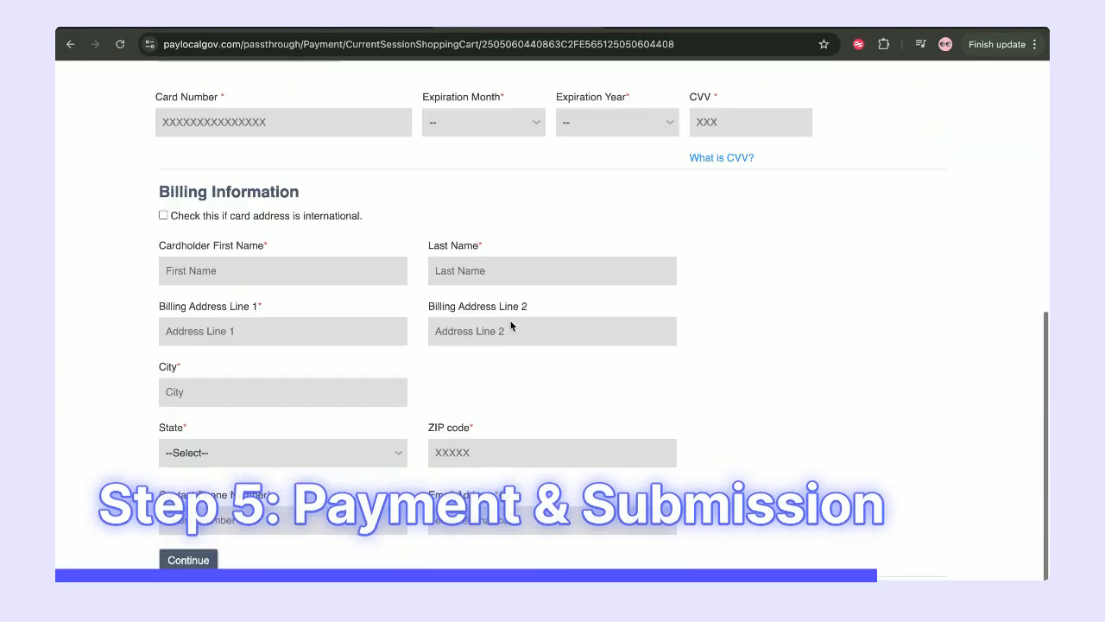
scroll(510, 326, up, 5)
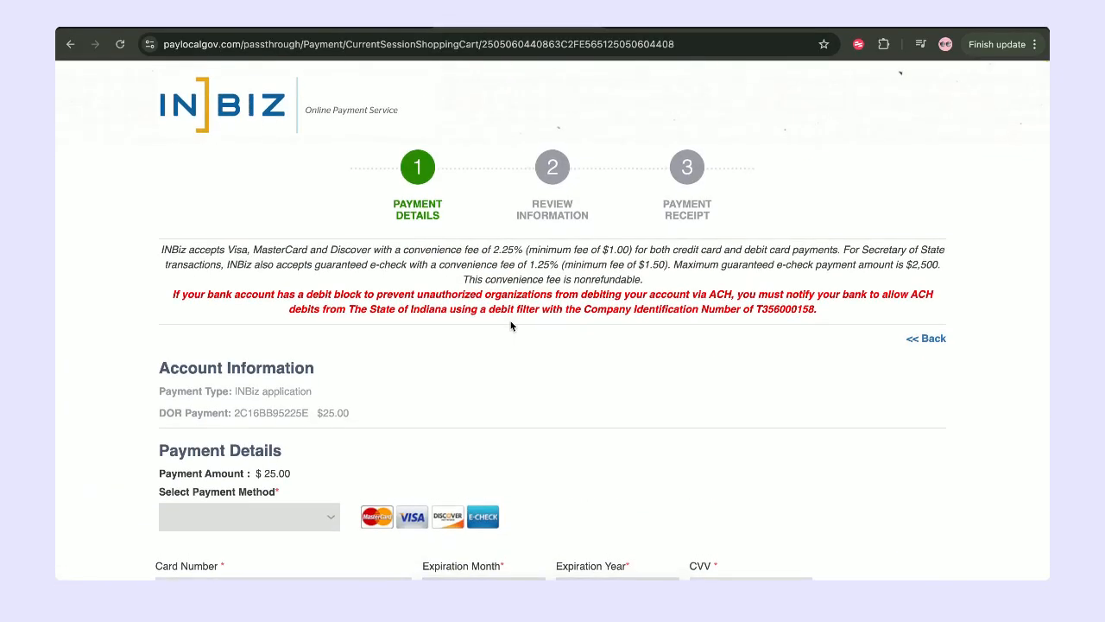